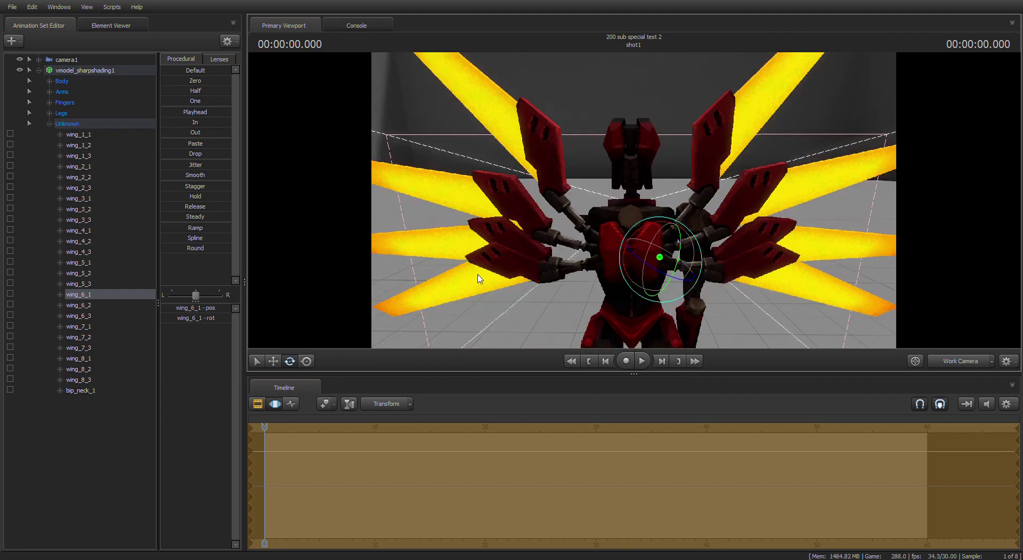
# Rotate wing_7_1 and wing_8_1 downward so the lowest pair of wings fans out symmetrically below the others.
pyautogui.click(97, 325)
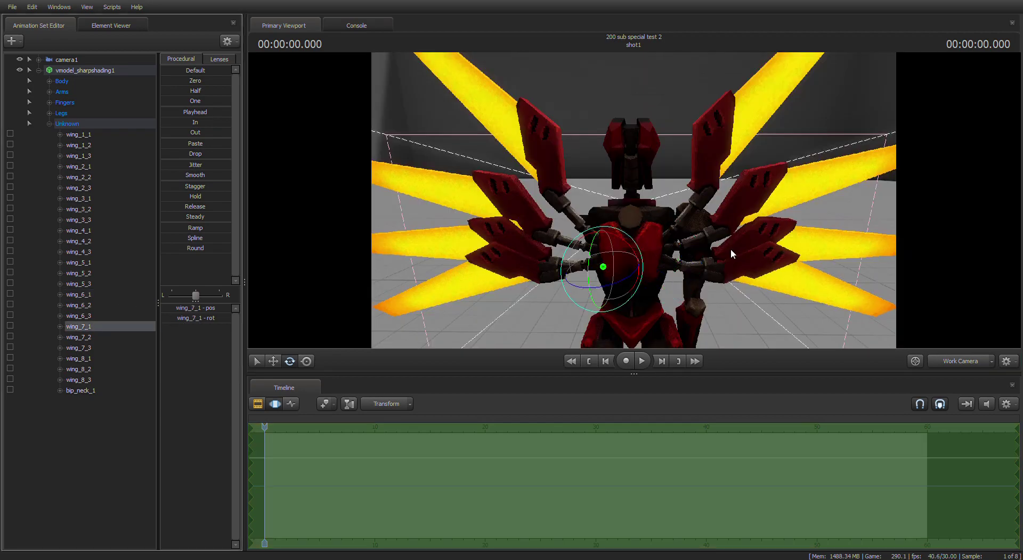
pyautogui.moveTo(637, 257); pyautogui.dragTo(603, 228)
pyautogui.click(131, 358)
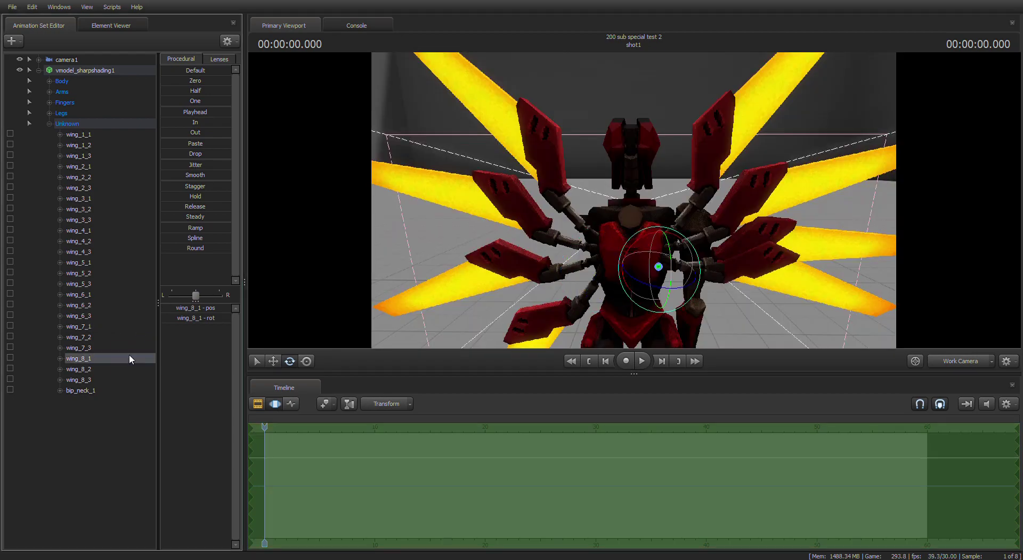
pyautogui.moveTo(647, 255); pyautogui.dragTo(665, 237)
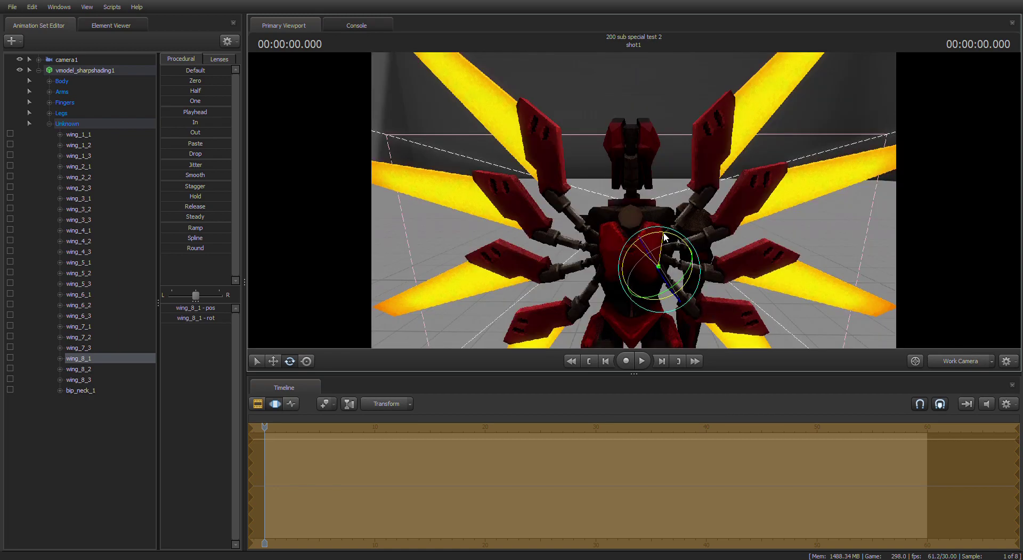
pyautogui.click(117, 425)
pyautogui.moveTo(633, 274)
pyautogui.mouseDown()
pyautogui.moveTo(658, 278)
pyautogui.moveTo(629, 274)
pyautogui.mouseUp()
pyautogui.press('d')
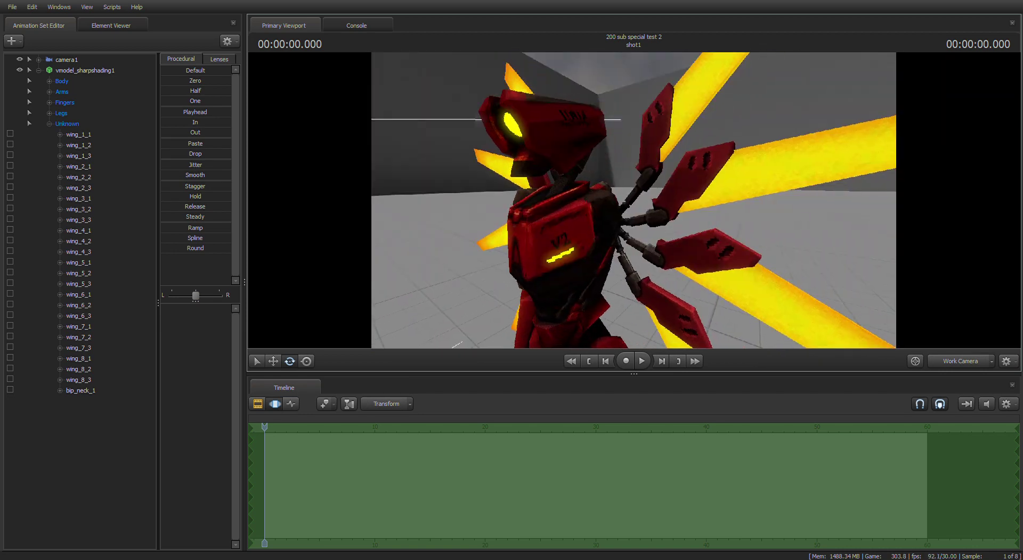
# Add the knuckleblaster model and move its arm bones onto the robot's left shoulder.
pyautogui.click(38, 70)
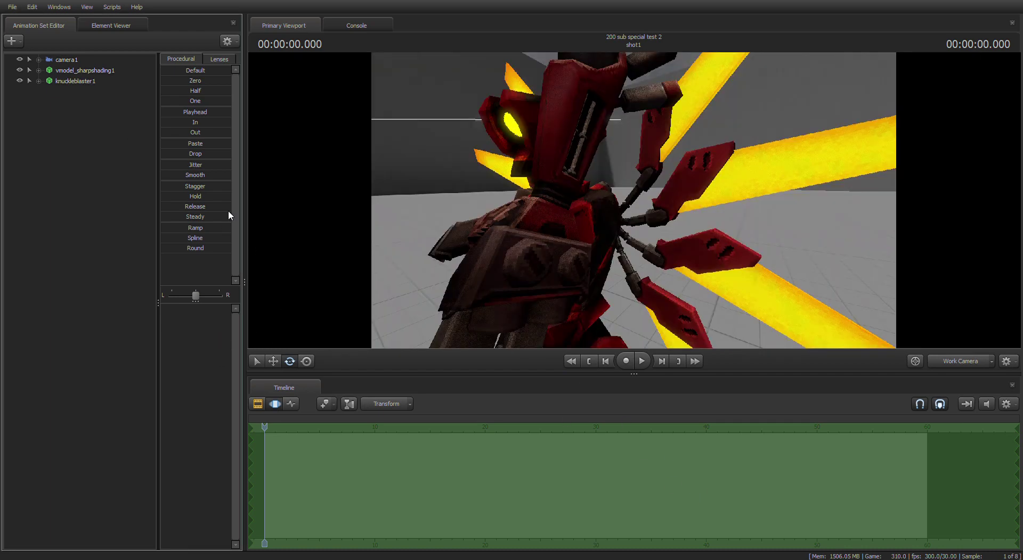
pyautogui.click(77, 82)
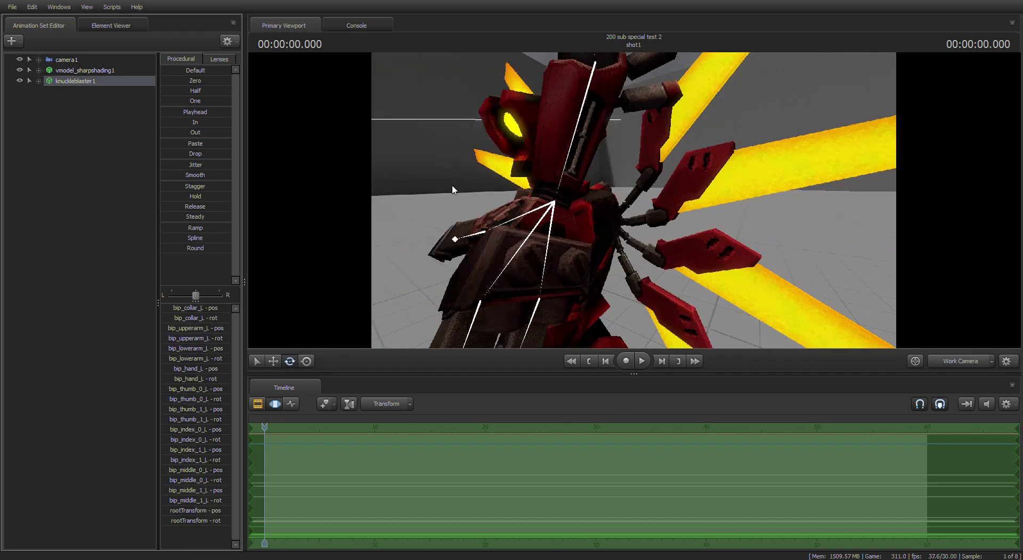
pyautogui.click(38, 81)
pyautogui.click(77, 102)
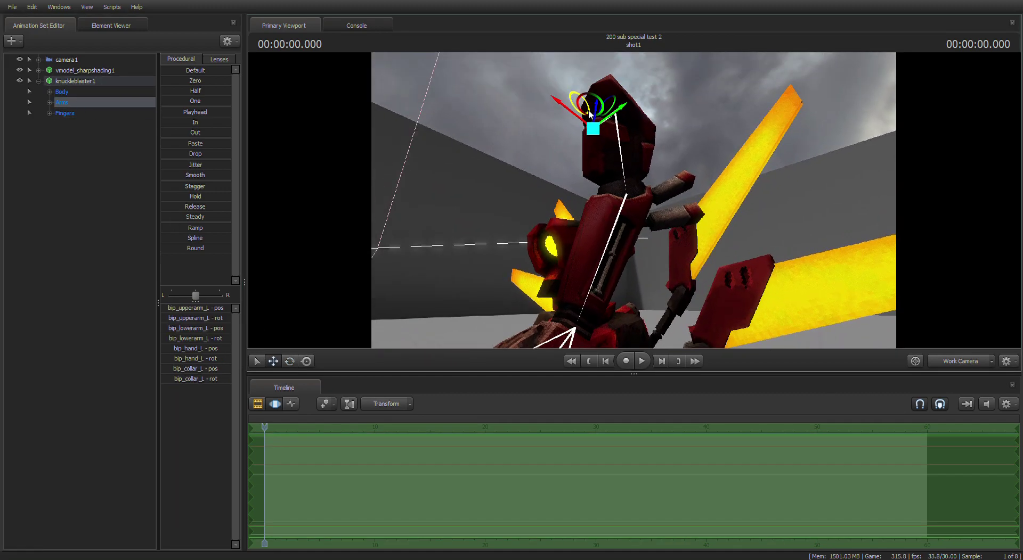
pyautogui.moveTo(595, 123); pyautogui.dragTo(566, 342)
pyautogui.keyDown('alt'); pyautogui.moveTo(566, 342); pyautogui.dragTo(637, 314); pyautogui.keyUp('alt')
pyautogui.press('w')
pyautogui.press('w')
pyautogui.press('w')
pyautogui.moveTo(647, 261); pyautogui.dragTo(639, 171)
# Lock the knuckleblaster1 rootTransform to the rootTransform of vmodel_sharpshading1.
pyautogui.click(49, 102)
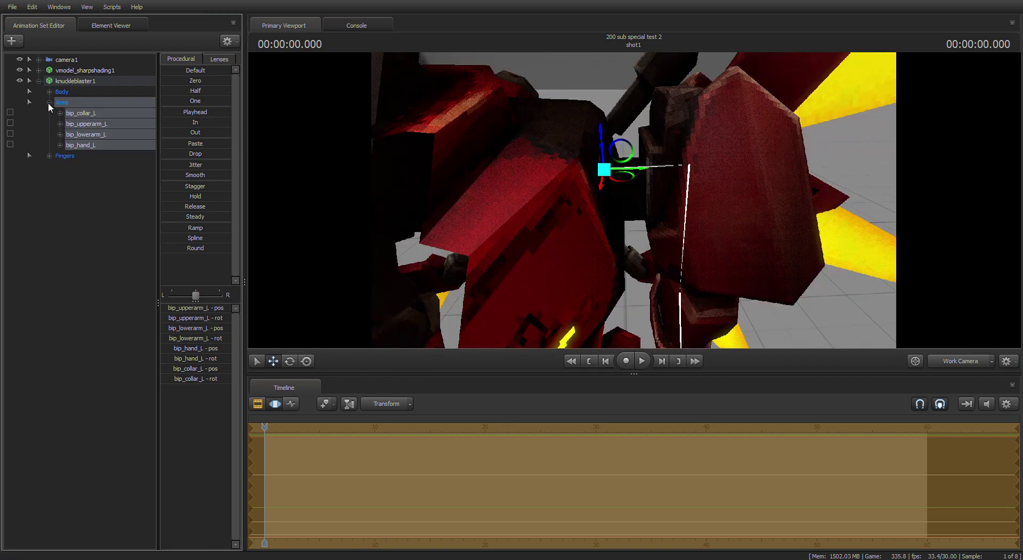
pyautogui.click(49, 92)
pyautogui.click(38, 70)
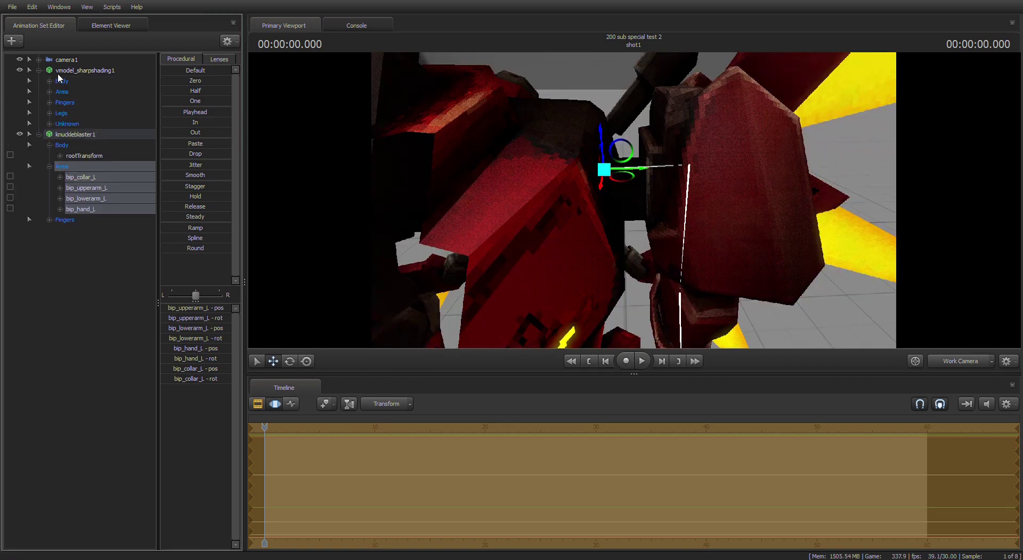
pyautogui.click(49, 81)
pyautogui.click(74, 93)
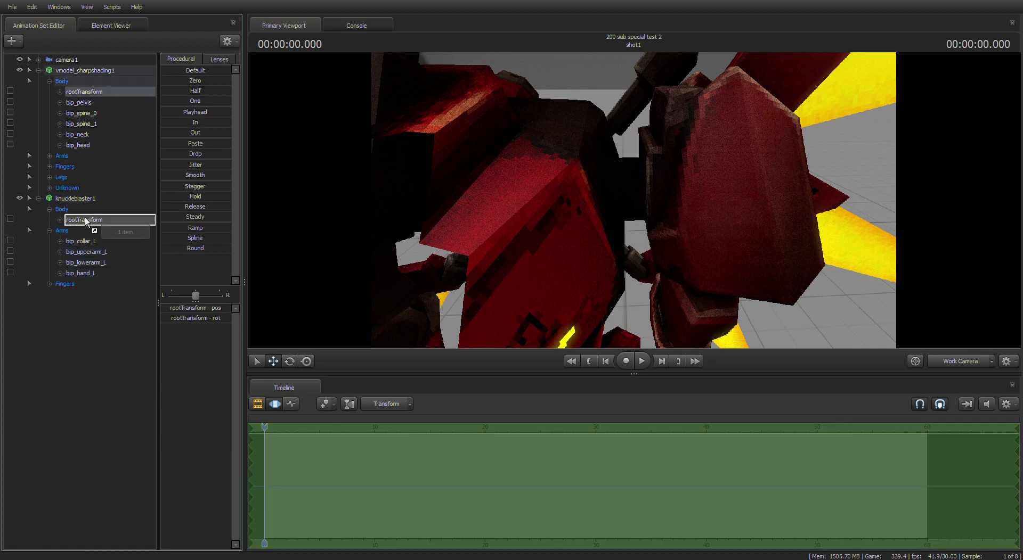
pyautogui.click(49, 81)
# Lock knuckleblaster1's bip_collar_L, bip_upperarm_L, bip_lowerarm_L and bip_hand_L to the matching arm bones of vmodel_sharpshading1.
pyautogui.click(50, 92)
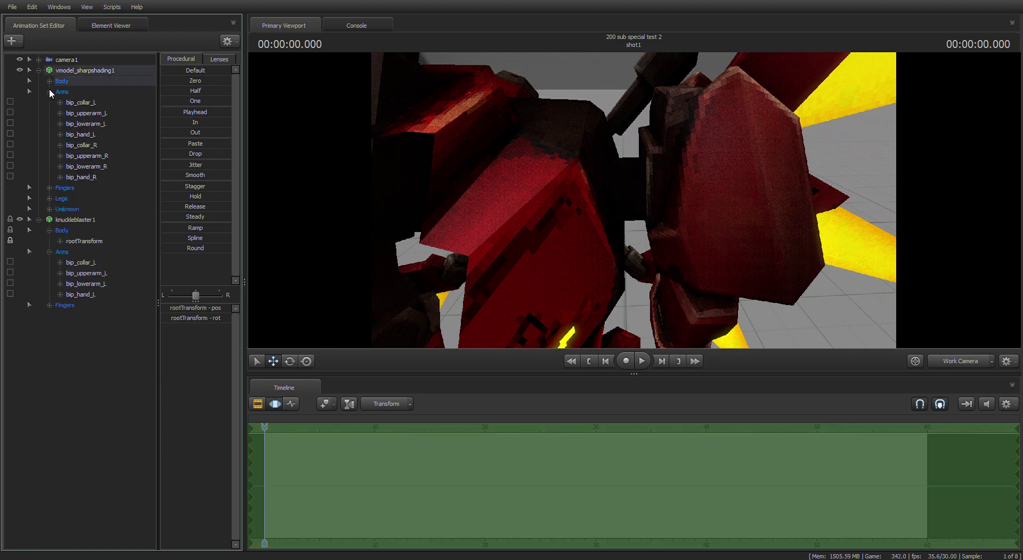
pyautogui.click(84, 102)
pyautogui.moveTo(84, 102); pyautogui.dragTo(91, 265)
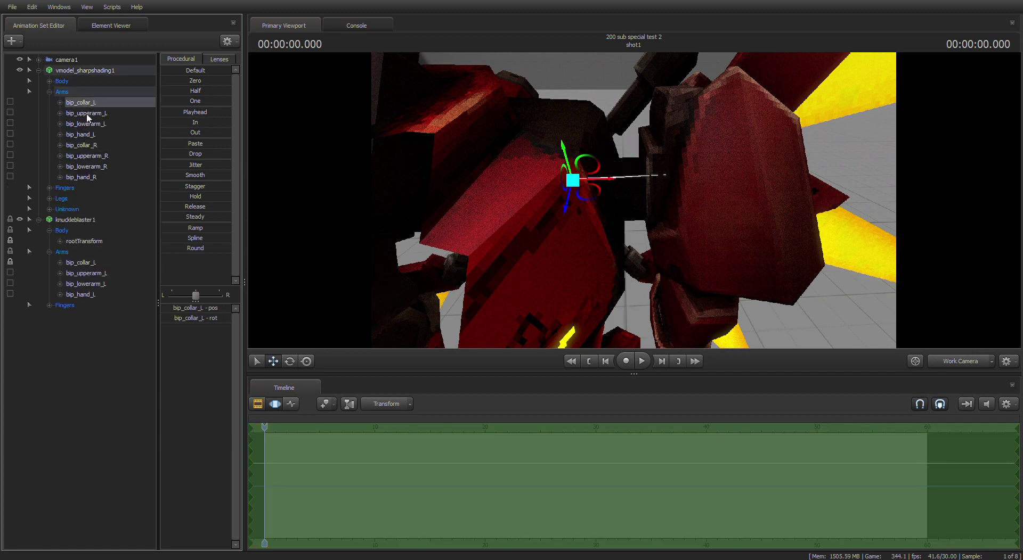
pyautogui.moveTo(88, 118); pyautogui.dragTo(113, 269)
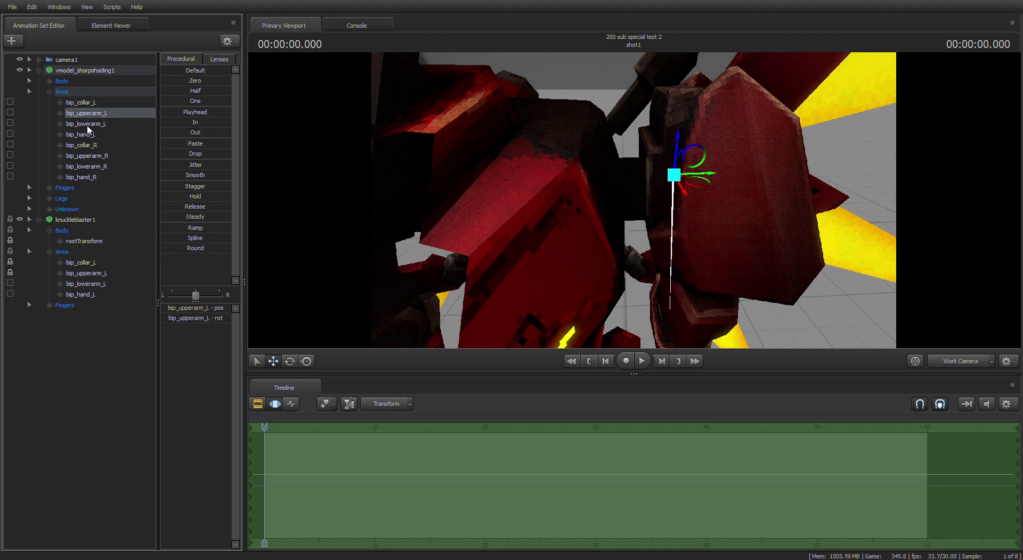
pyautogui.moveTo(88, 127); pyautogui.dragTo(107, 285)
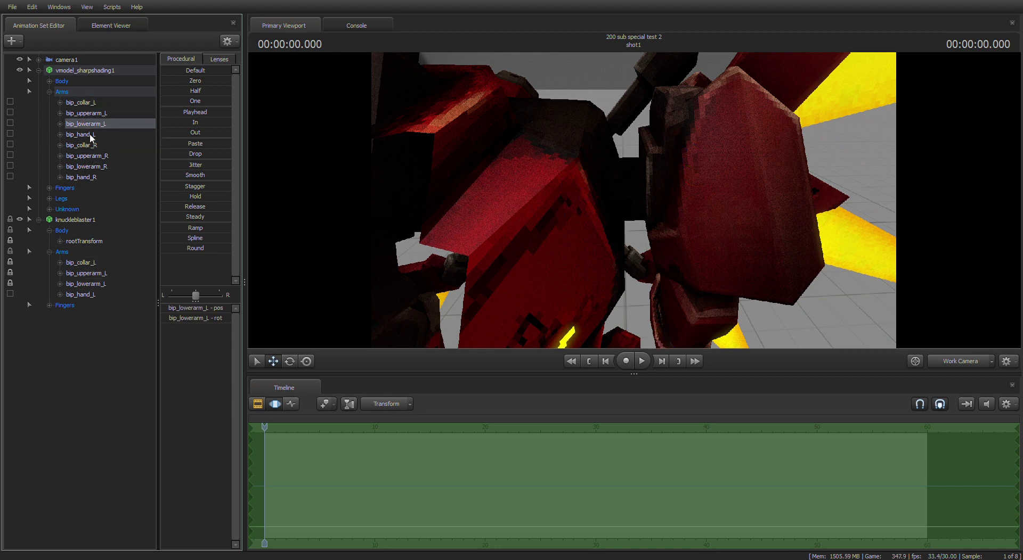
pyautogui.moveTo(91, 137); pyautogui.dragTo(127, 289)
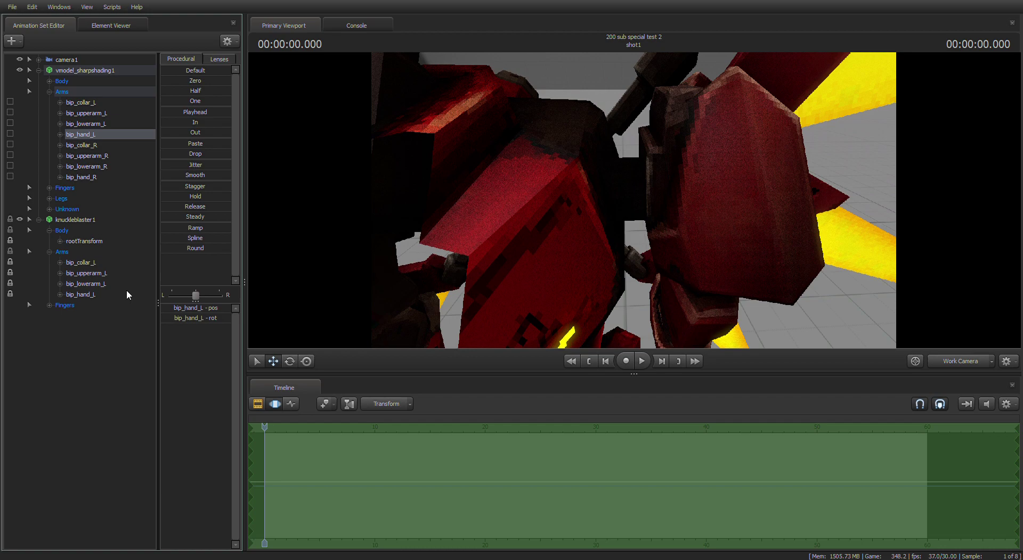
pyautogui.click(39, 220)
pyautogui.click(39, 70)
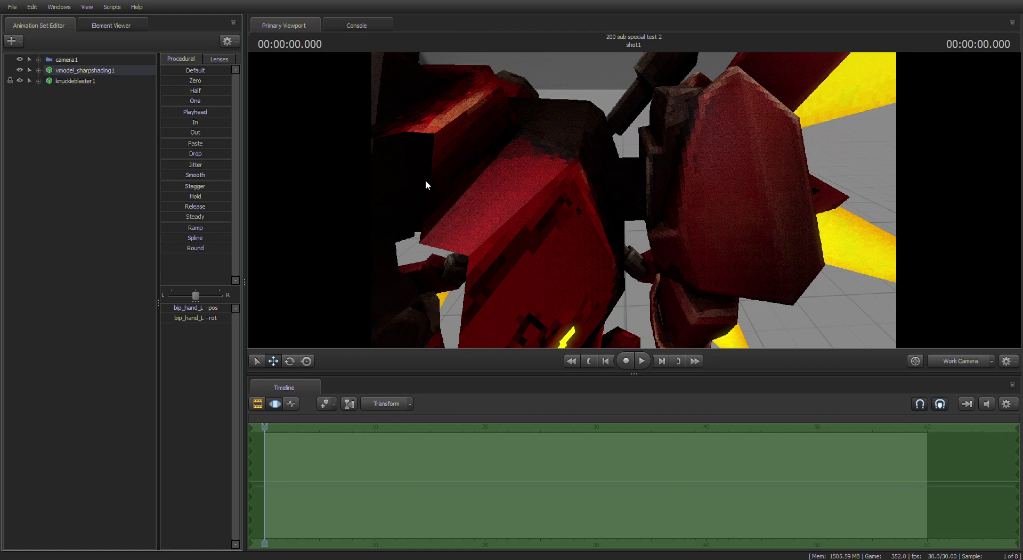
# Switch vmodel_sharpshading1 to the skin with orange-red wings.
pyautogui.moveTo(634, 201); pyautogui.dragTo(633, 201)
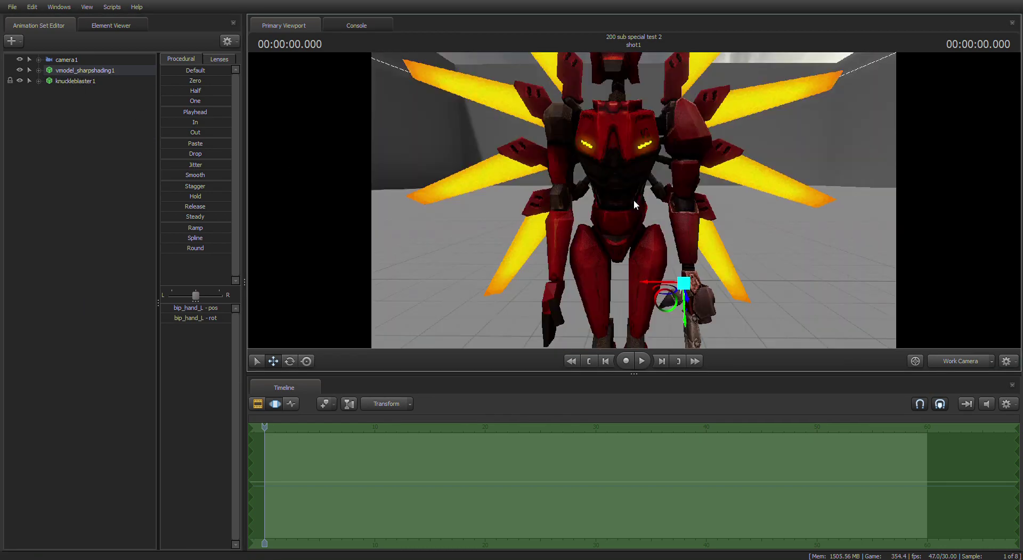
pyautogui.click(38, 70)
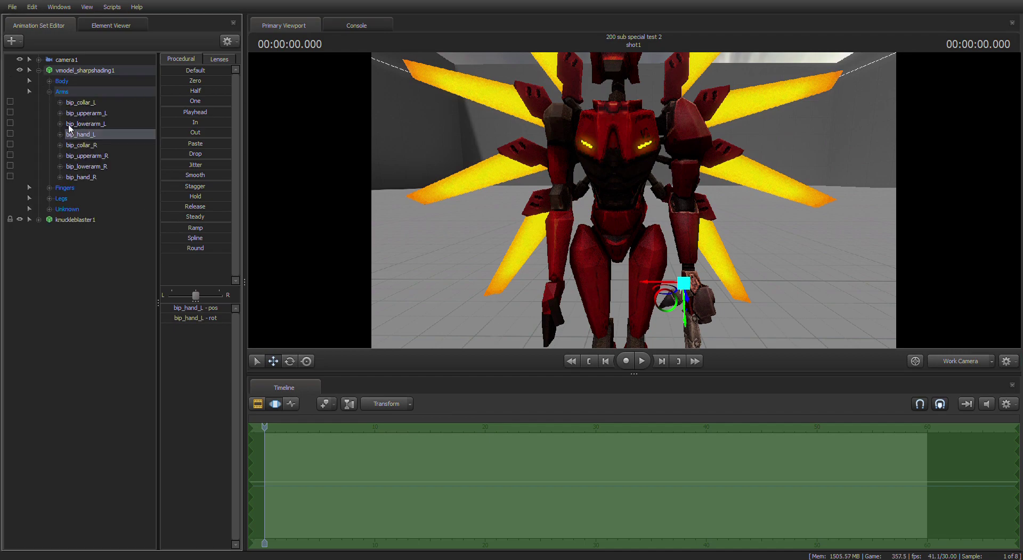
pyautogui.click(93, 290)
pyautogui.moveTo(634, 201); pyautogui.dragTo(751, 149)
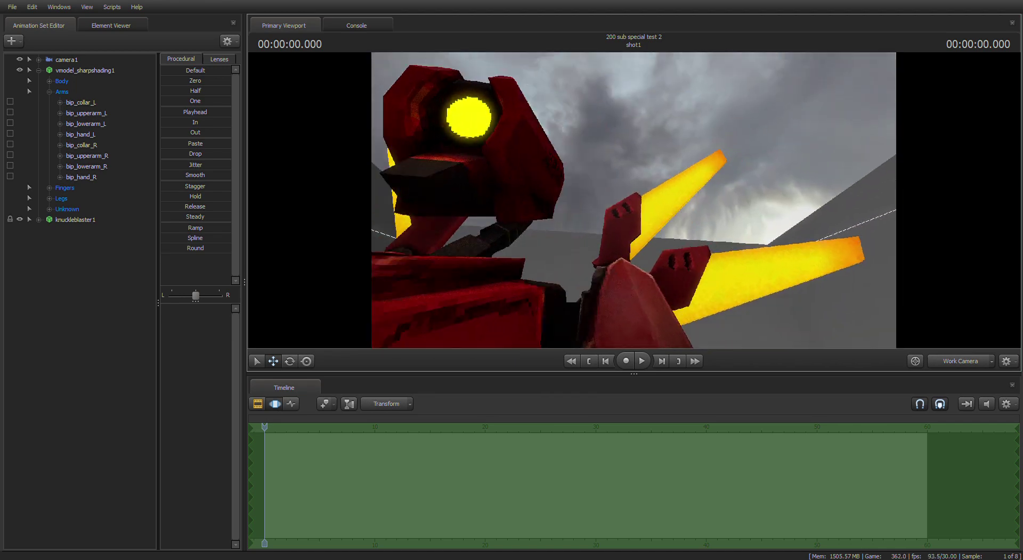
pyautogui.moveTo(629, 133); pyautogui.dragTo(568, 196)
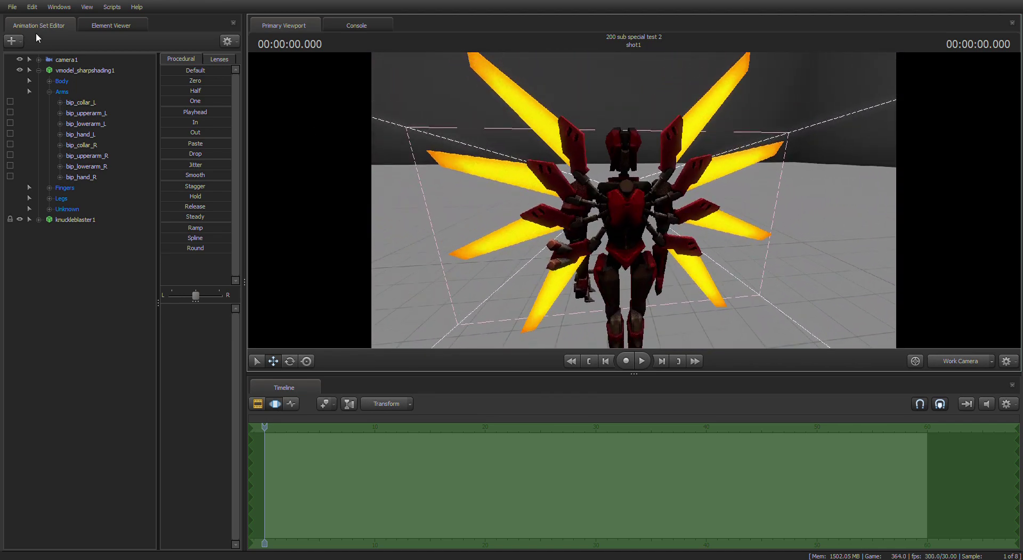
pyautogui.click(81, 71)
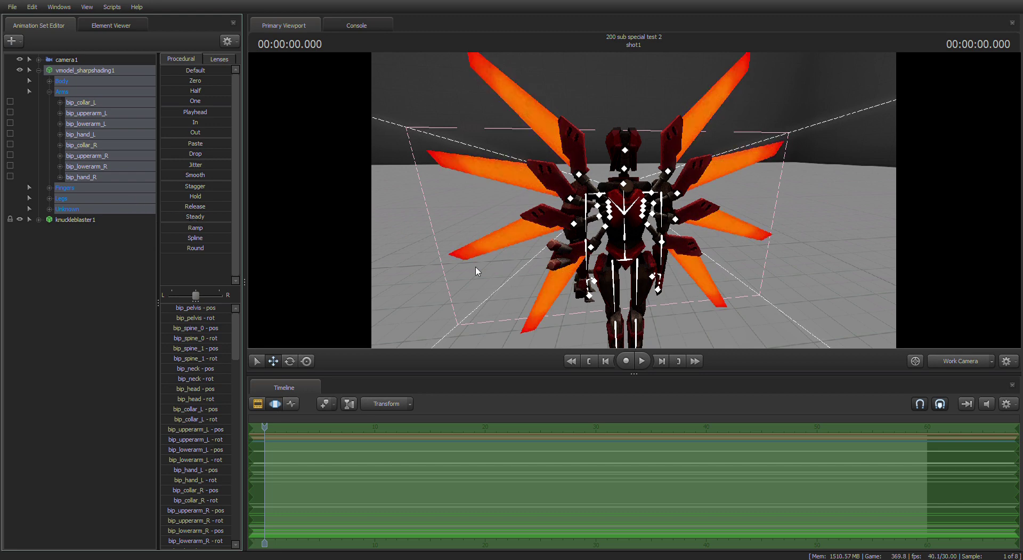
pyautogui.click(112, 331)
# Add the shotgun model from the floomez ultrakill weapons to the scene.
pyautogui.moveTo(599, 240); pyautogui.dragTo(627, 229)
pyautogui.press('w')
pyautogui.press('s')
pyautogui.press('s')
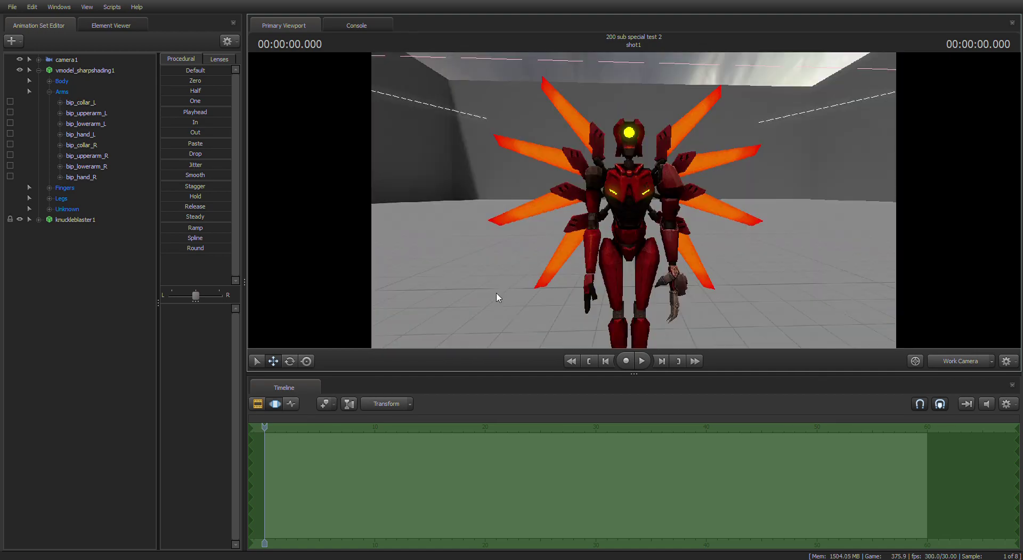
pyautogui.moveTo(589, 294); pyautogui.dragTo(588, 322)
pyautogui.press('w')
pyautogui.press('s')
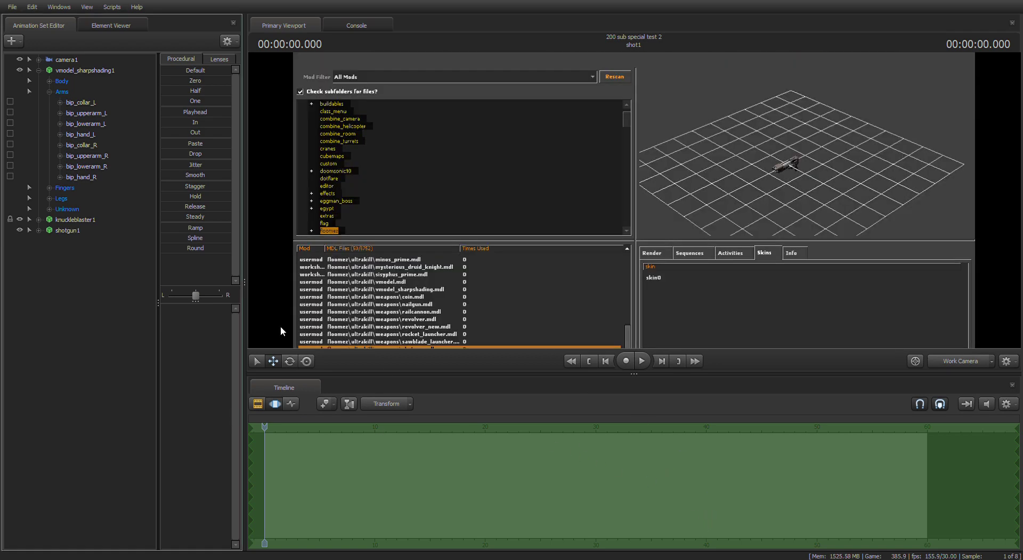
pyautogui.doubleClick(280, 326)
# Move shotgun1 sideways from the robot's feet to beside its right hand.
pyautogui.click(80, 232)
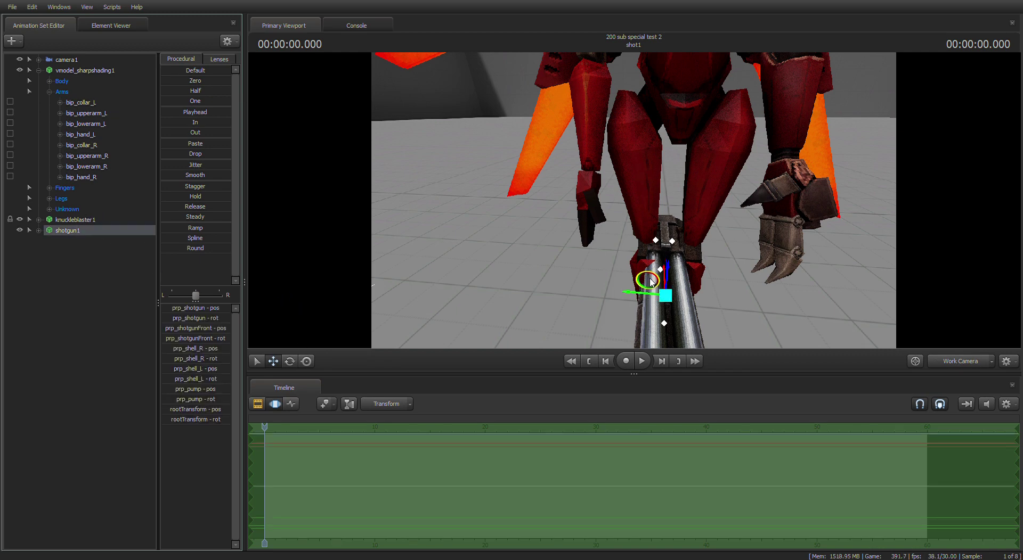
pyautogui.moveTo(651, 282); pyautogui.dragTo(586, 272)
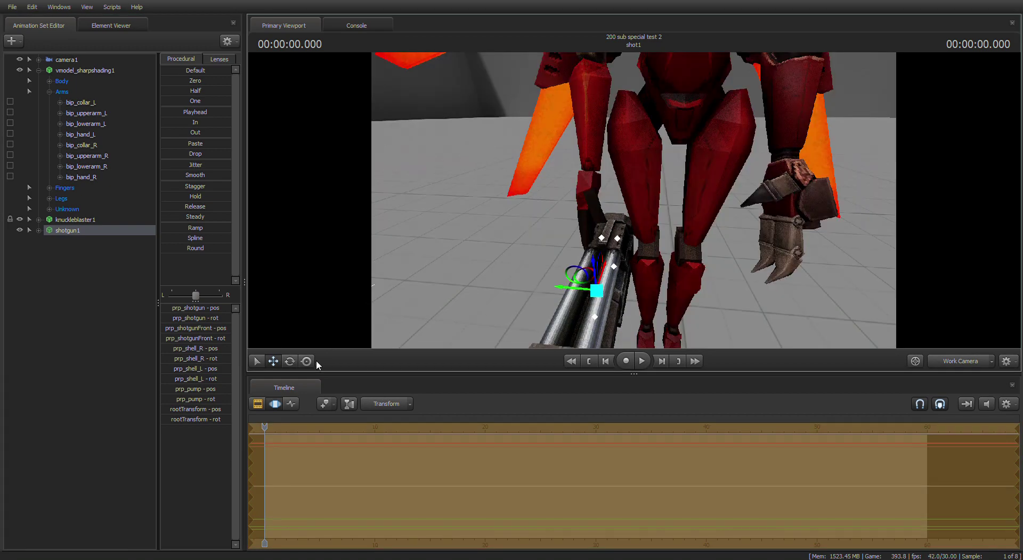
pyautogui.click(290, 362)
pyautogui.click(55, 306)
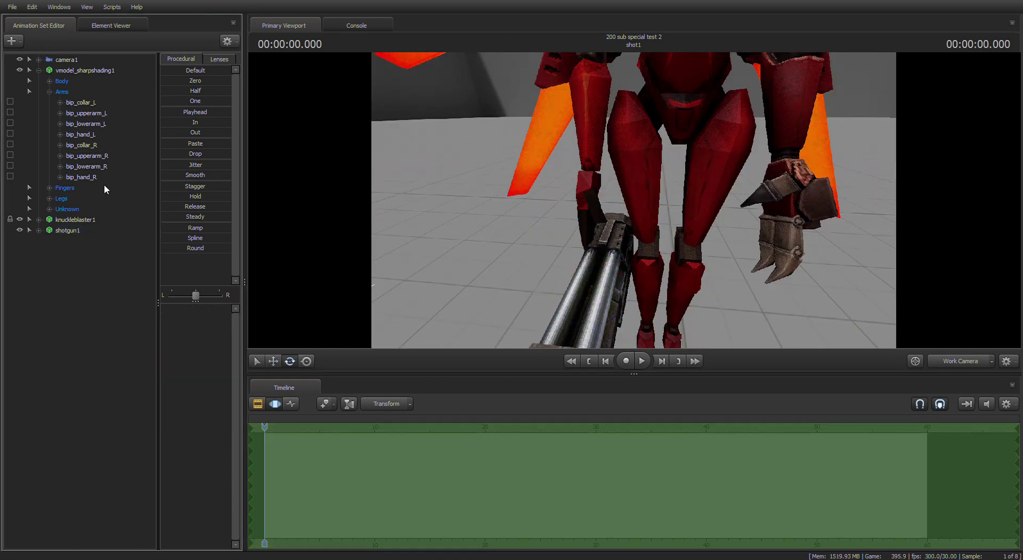
# Rotate bip_upperarm_R to raise the robot's right arm out straight.
pyautogui.click(94, 156)
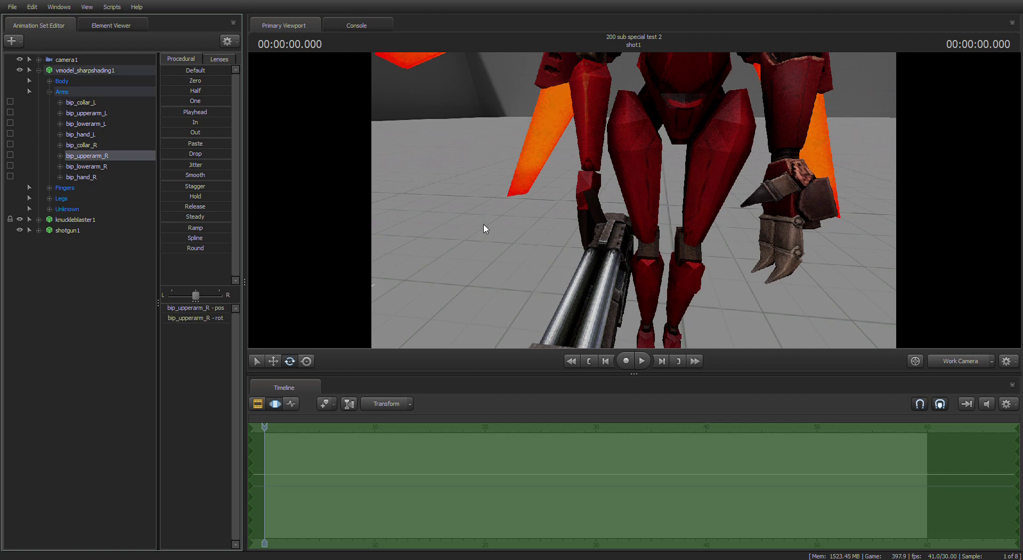
pyautogui.moveTo(633, 232); pyautogui.dragTo(567, 274)
pyautogui.press('a')
pyautogui.moveTo(634, 200); pyautogui.dragTo(666, 237)
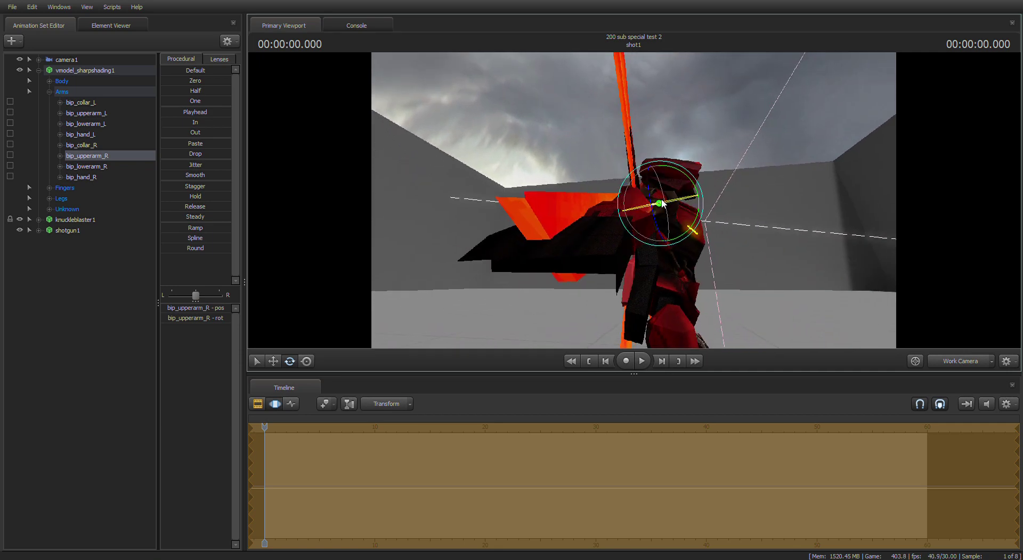
pyautogui.moveTo(661, 202); pyautogui.dragTo(681, 202)
pyautogui.click(52, 337)
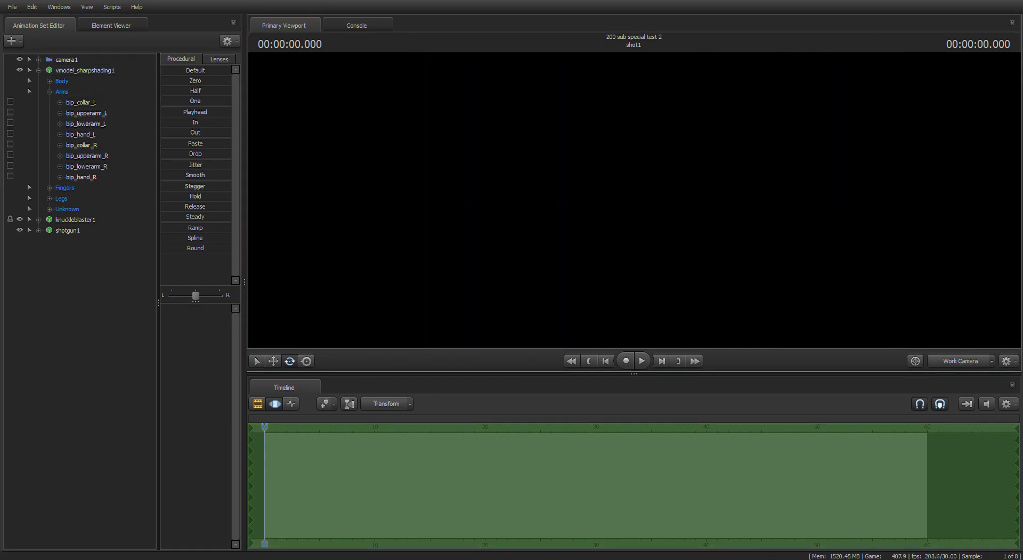
# Move shotgun1 up to the robot's raised right hand.
pyautogui.click(97, 231)
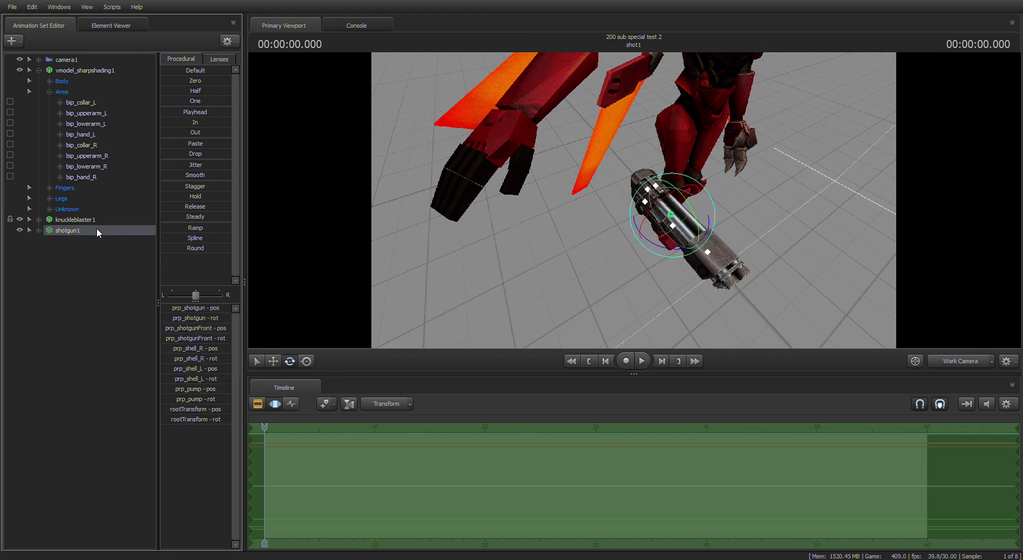
pyautogui.click(272, 362)
pyautogui.moveTo(656, 215); pyautogui.dragTo(525, 291)
pyautogui.press('ctrl')
# Rotate shotgun1 so its barrel points outward in line with the raised right forearm.
pyautogui.click(289, 361)
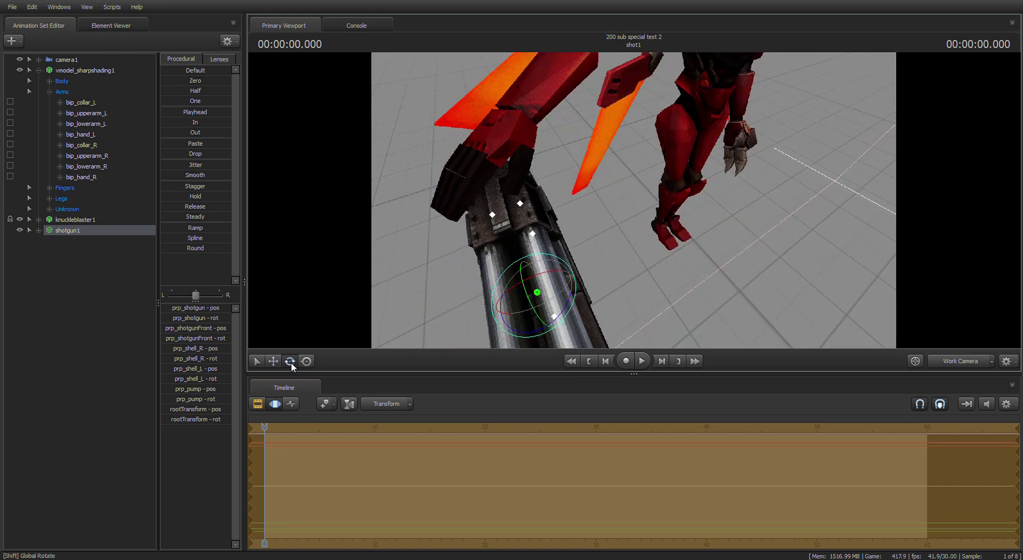
pyautogui.moveTo(545, 279); pyautogui.dragTo(596, 301)
pyautogui.moveTo(633, 201)
pyautogui.mouseDown()
pyautogui.moveTo(629, 234)
pyautogui.moveTo(634, 201)
pyautogui.mouseUp()
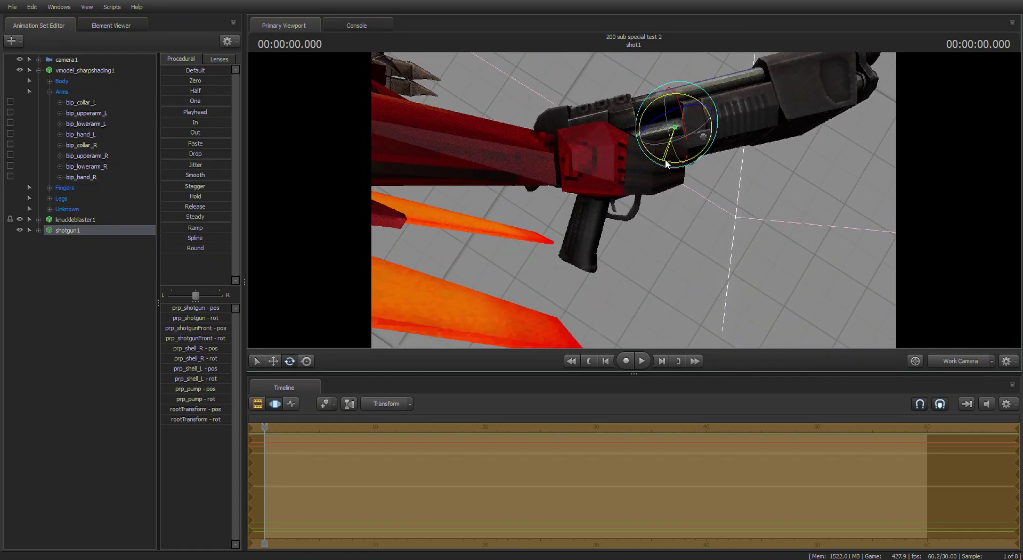
pyautogui.moveTo(665, 160); pyautogui.dragTo(673, 90)
pyautogui.click(274, 361)
pyautogui.click(290, 361)
pyautogui.moveTo(701, 187); pyautogui.dragTo(701, 133)
pyautogui.moveTo(634, 200); pyautogui.dragTo(643, 198)
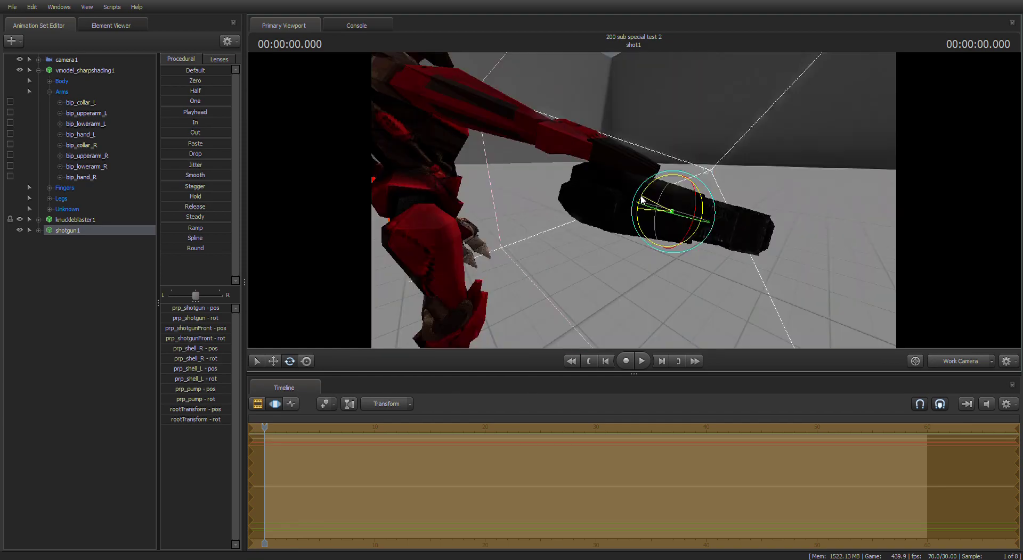
# Shift shotgun1 slightly upward to fit it to the robot's right hand.
pyautogui.click(274, 360)
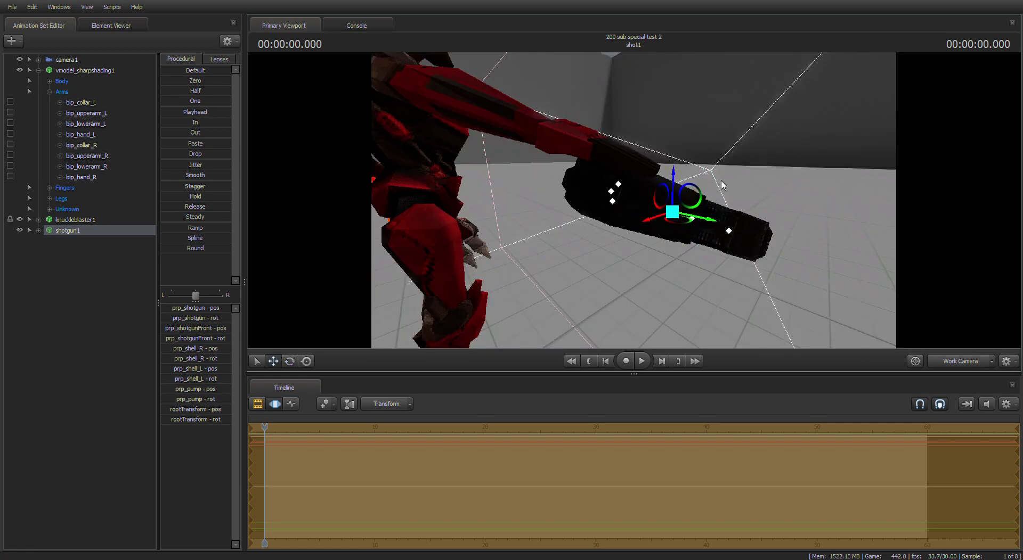
pyautogui.moveTo(671, 177); pyautogui.dragTo(669, 167)
pyautogui.moveTo(578, 213)
pyautogui.mouseDown()
pyautogui.moveTo(557, 206)
pyautogui.moveTo(567, 225)
pyautogui.mouseUp()
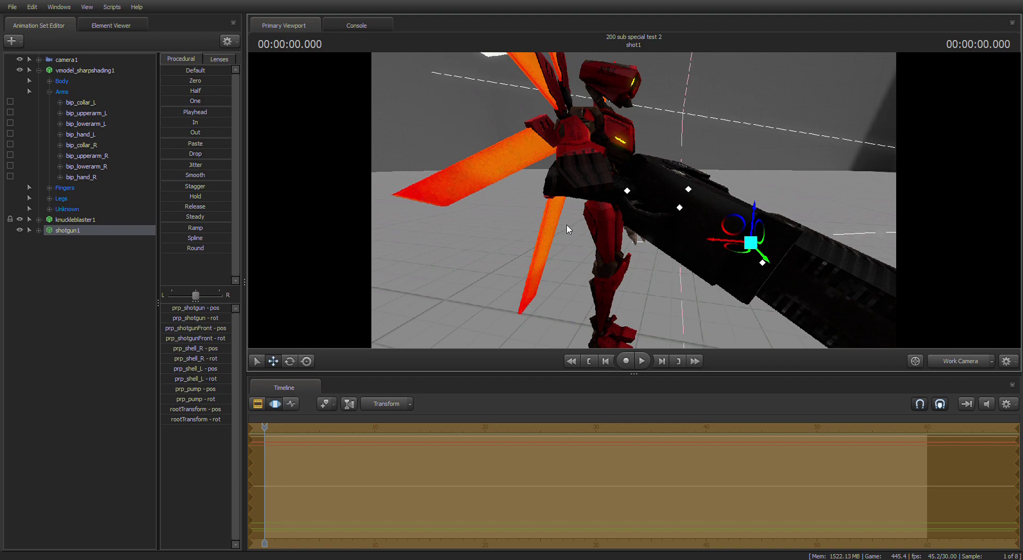
# Tilt shotgun1 slightly and shift it so its grip fits into the robot's raised right hand.
pyautogui.click(290, 362)
pyautogui.moveTo(742, 213); pyautogui.dragTo(738, 218)
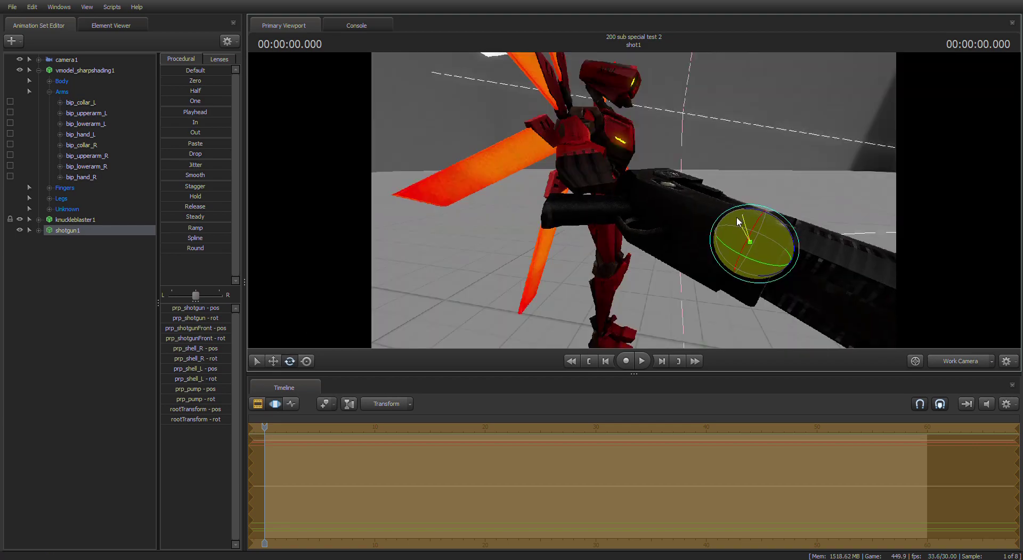
pyautogui.click(285, 361)
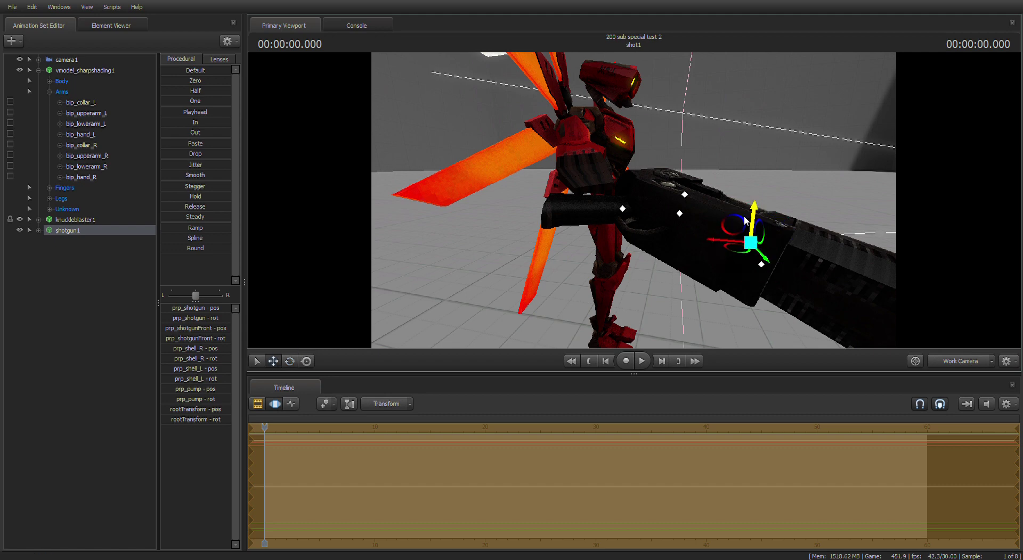
pyautogui.moveTo(745, 220)
pyautogui.mouseDown()
pyautogui.moveTo(722, 206)
pyautogui.moveTo(730, 184)
pyautogui.moveTo(708, 197)
pyautogui.moveTo(759, 213)
pyautogui.mouseUp()
pyautogui.click(289, 361)
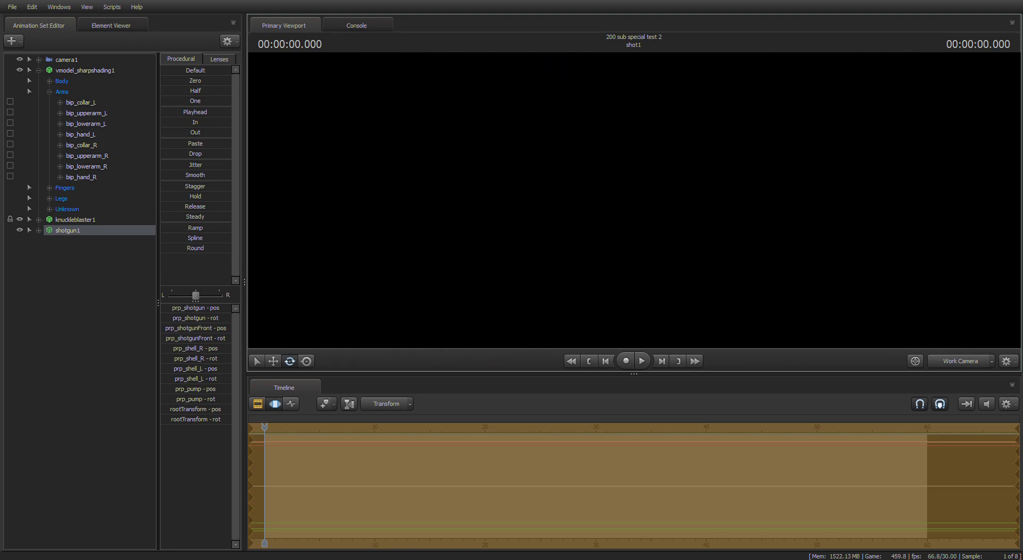
pyautogui.click(273, 362)
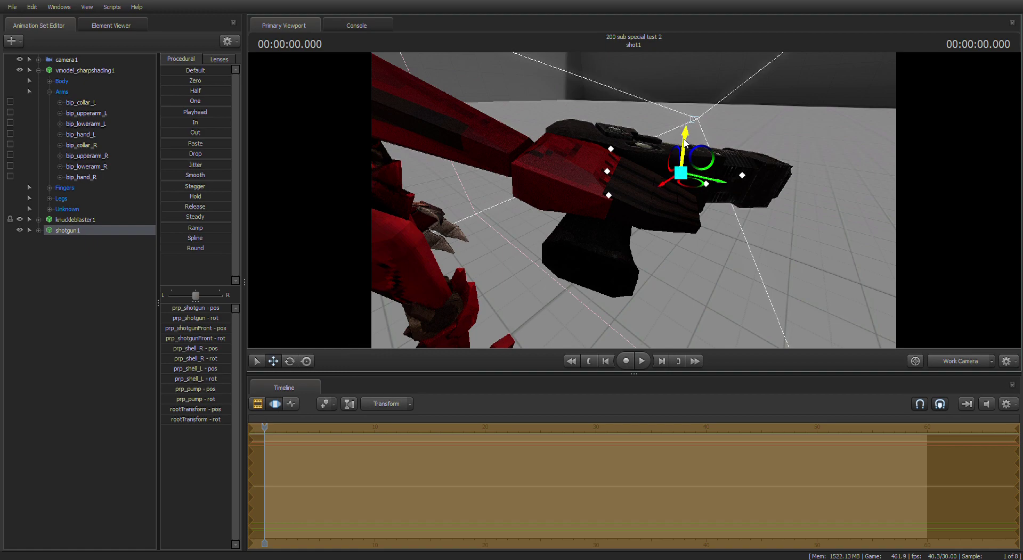
pyautogui.moveTo(684, 139); pyautogui.dragTo(662, 173)
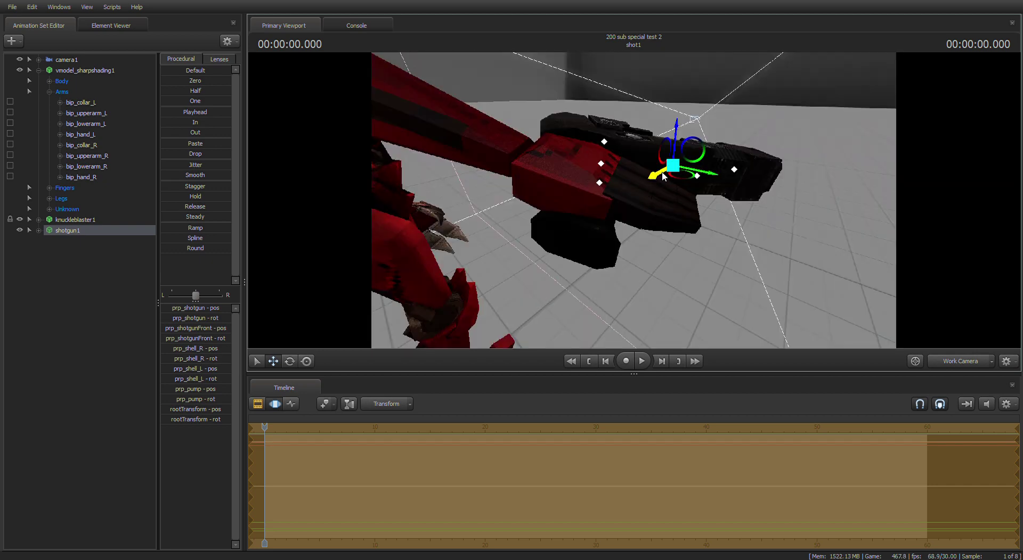
pyautogui.click(56, 228)
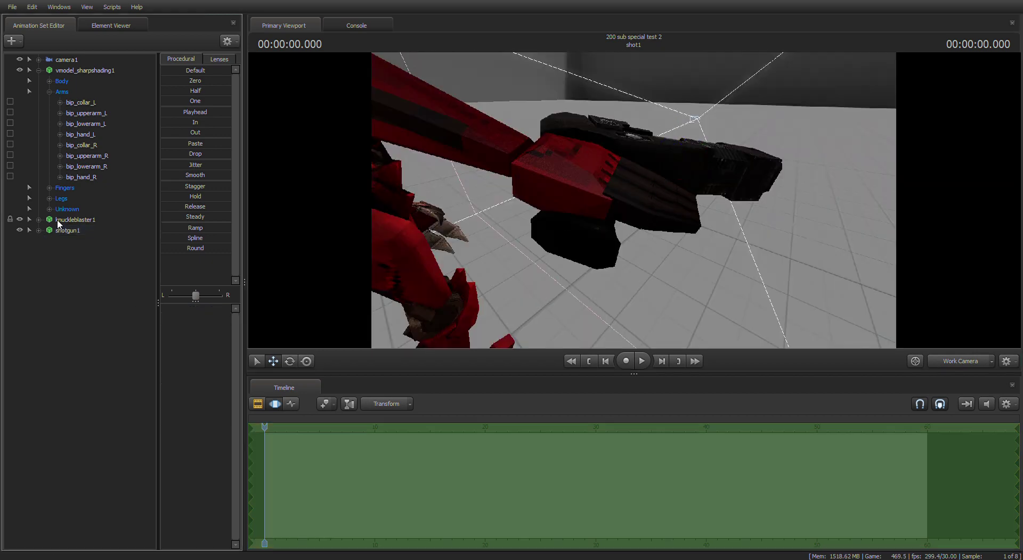
# Rotate bip_index_0_R of the right fingers to bend the finger base down around the shotgun grip.
pyautogui.click(49, 92)
pyautogui.click(49, 102)
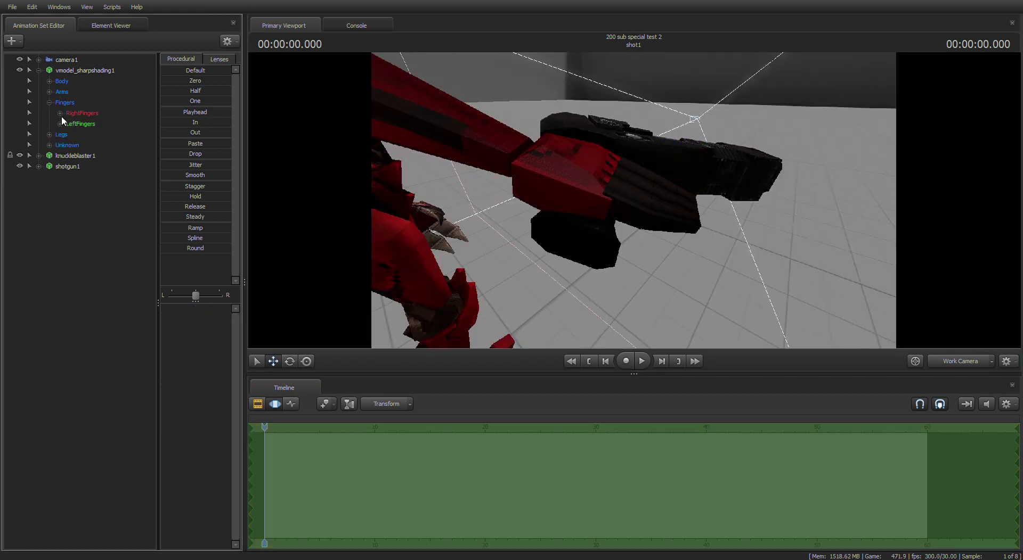
pyautogui.click(60, 114)
pyautogui.click(101, 147)
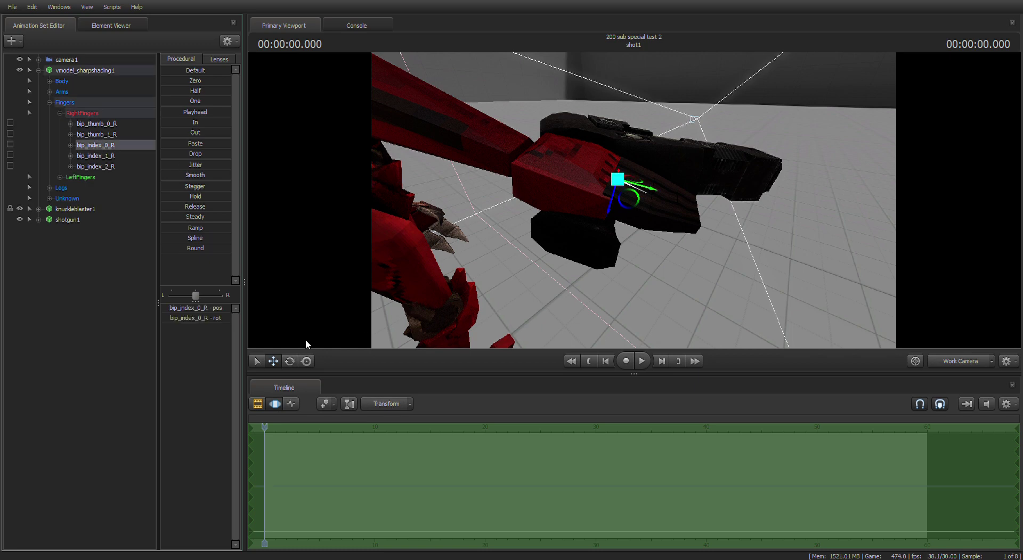
pyautogui.press('e')
pyautogui.moveTo(642, 161); pyautogui.dragTo(676, 229)
# Rotate bip_index_1_R and bip_index_2_R to curl the right fingers around the shotgun grip.
pyautogui.click(119, 155)
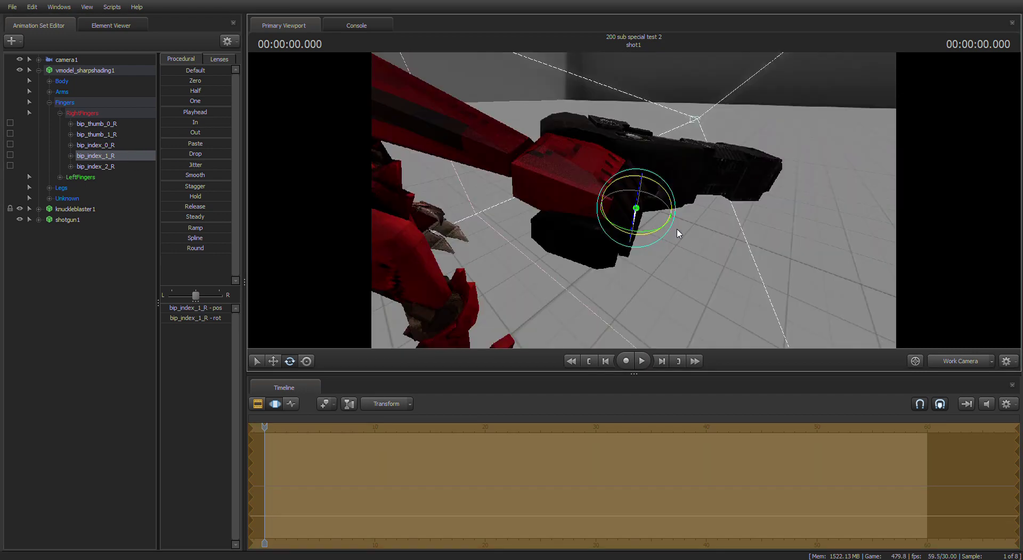
pyautogui.press('ctrl')
pyautogui.click(633, 229)
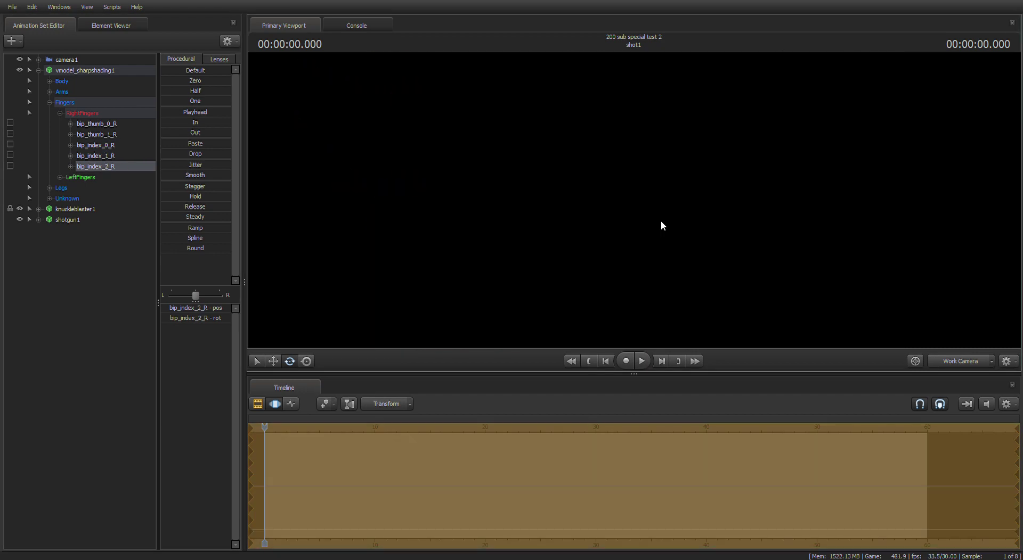
pyautogui.moveTo(675, 247); pyautogui.dragTo(658, 232)
pyautogui.moveTo(621, 192); pyautogui.dragTo(621, 219)
# Rotate bip_thumb_0_R and bip_thumb_1_R to wrap the right thumb around the shotgun.
pyautogui.press('d')
pyautogui.click(101, 126)
pyautogui.moveTo(652, 137); pyautogui.dragTo(661, 138)
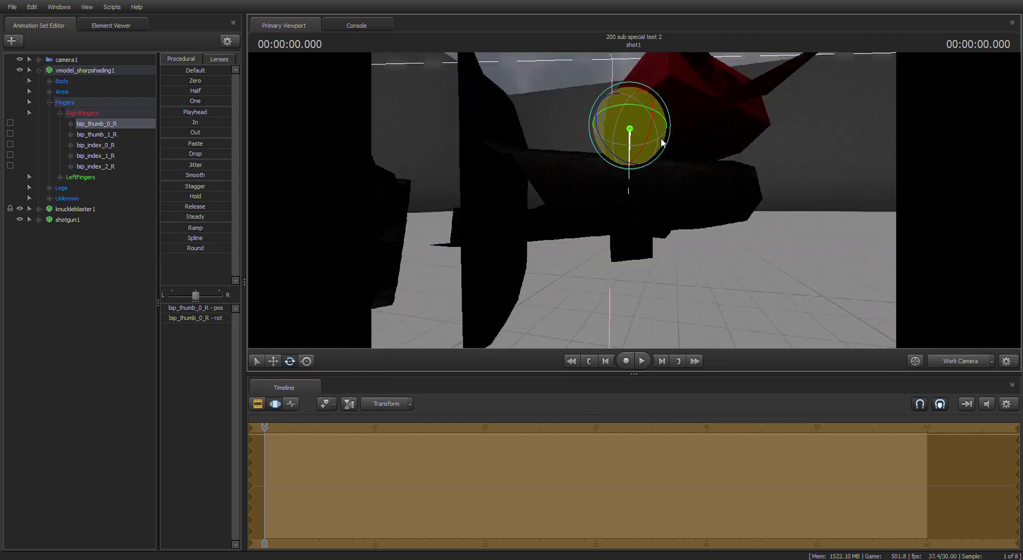
pyautogui.click(117, 135)
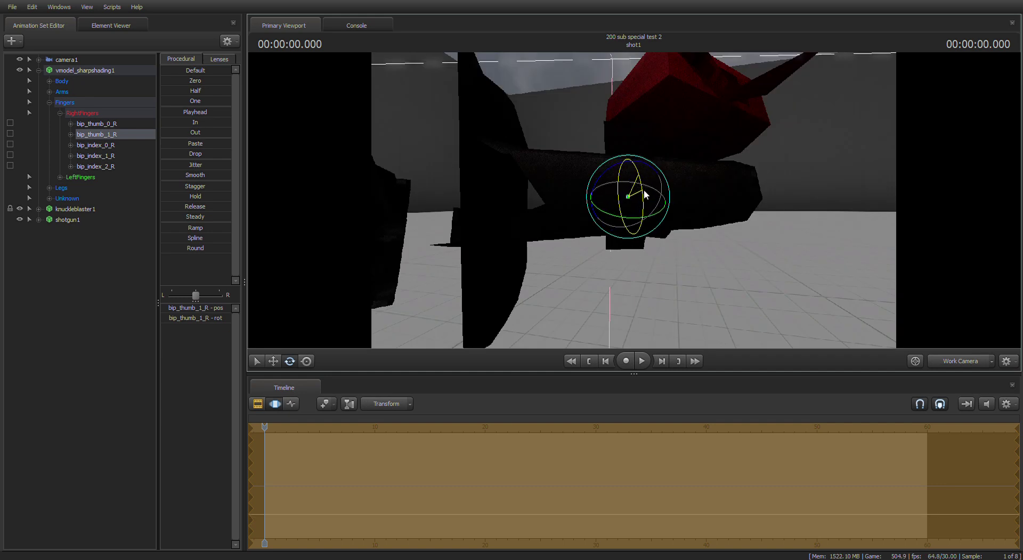
pyautogui.click(108, 249)
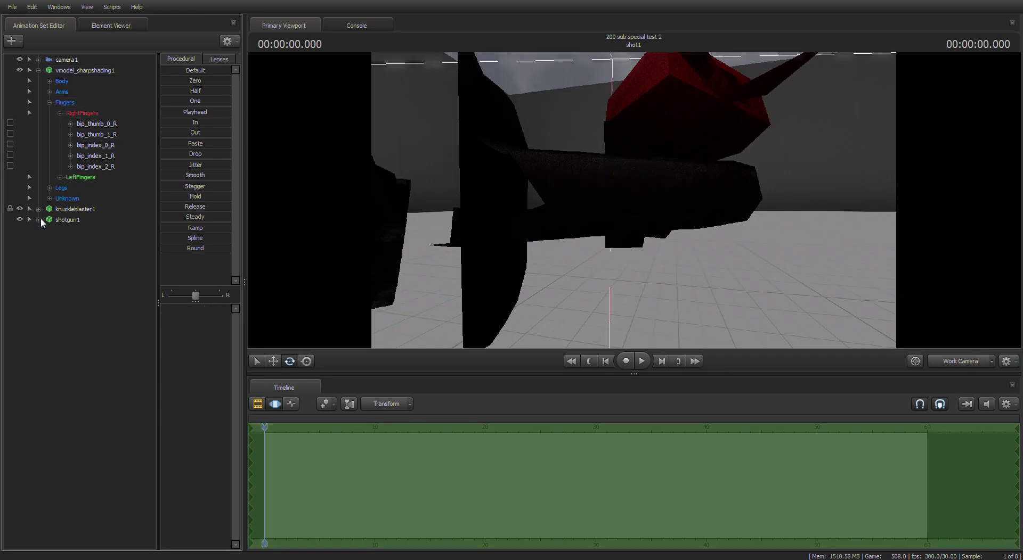
# Lock shotgun1's prp_shotgun bone to bip_hand_R so the gun follows the right hand.
pyautogui.click(49, 240)
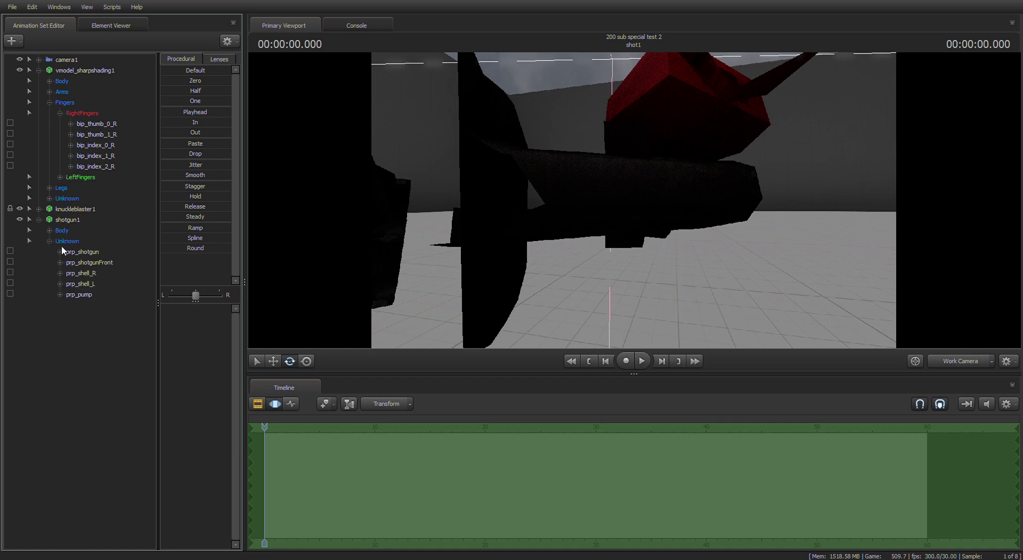
pyautogui.click(49, 102)
pyautogui.click(49, 92)
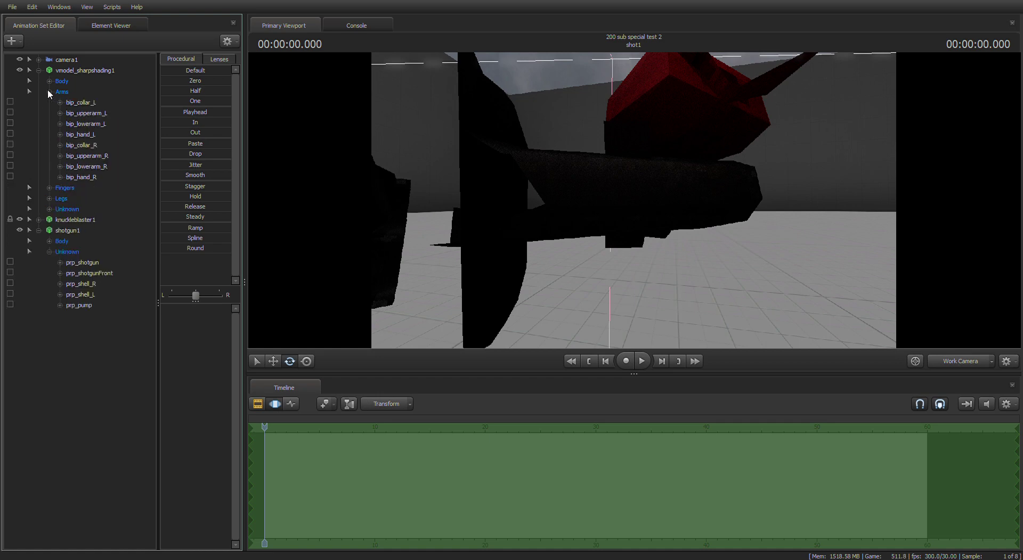
pyautogui.moveTo(82, 178); pyautogui.dragTo(86, 264)
pyautogui.click(206, 337)
# Rotate bip_upperarm_R to lower the right arm beside the body with the shotgun pointing forward.
pyautogui.moveTo(481, 229); pyautogui.dragTo(517, 309)
pyautogui.press('s')
pyautogui.moveTo(635, 204)
pyautogui.mouseDown()
pyautogui.moveTo(612, 203)
pyautogui.moveTo(635, 204)
pyautogui.mouseUp()
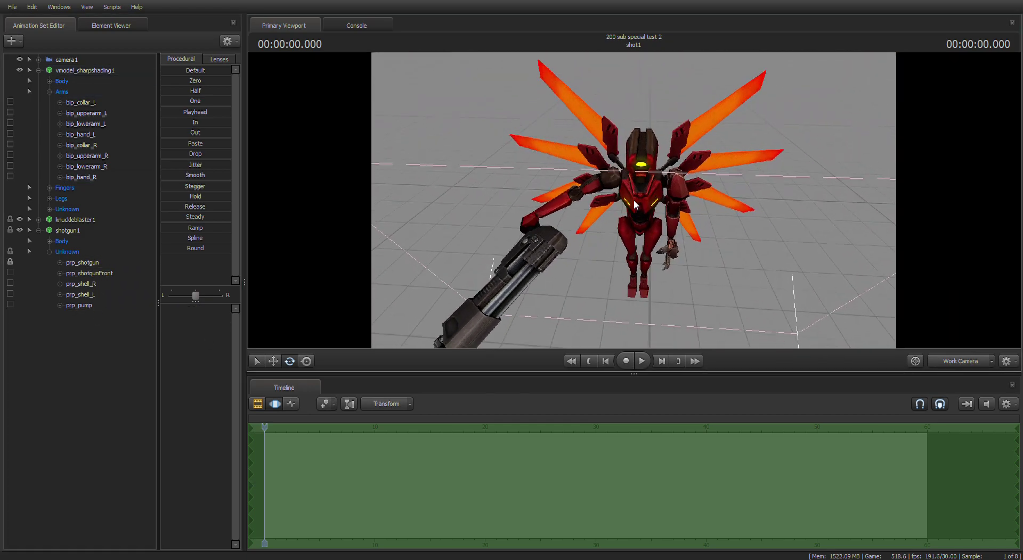
pyautogui.click(50, 252)
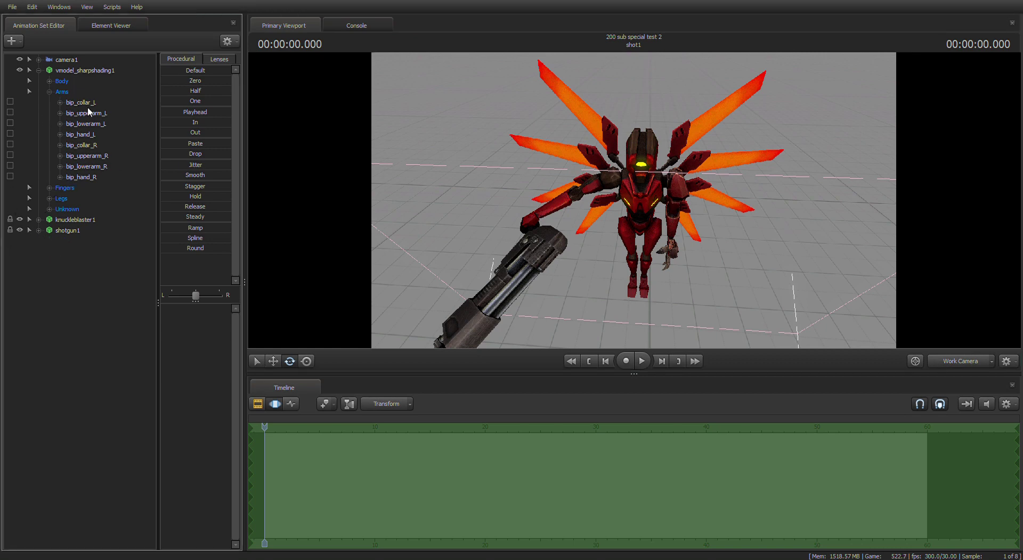
pyautogui.click(83, 157)
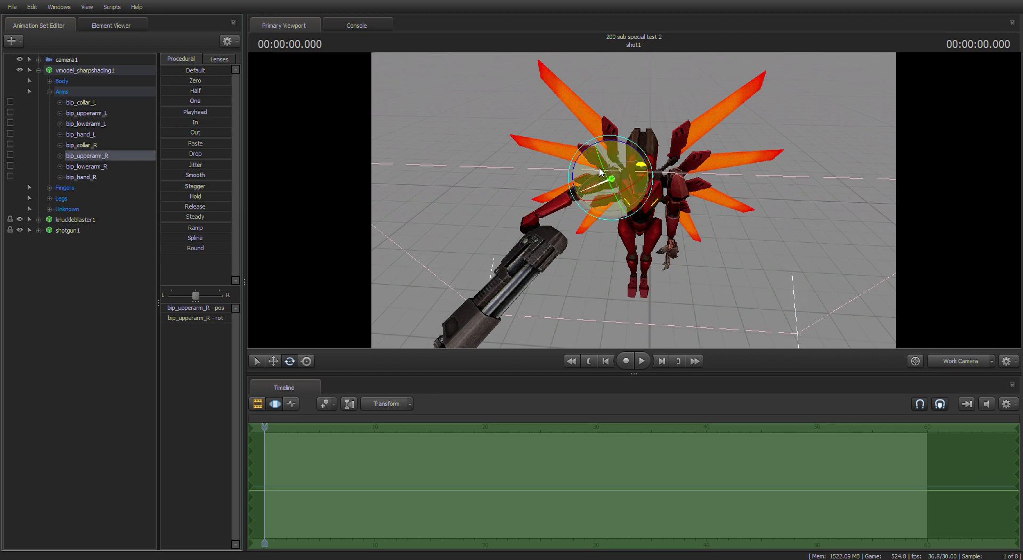
pyautogui.moveTo(608, 184)
pyautogui.mouseDown()
pyautogui.moveTo(622, 189)
pyautogui.moveTo(603, 196)
pyautogui.mouseUp()
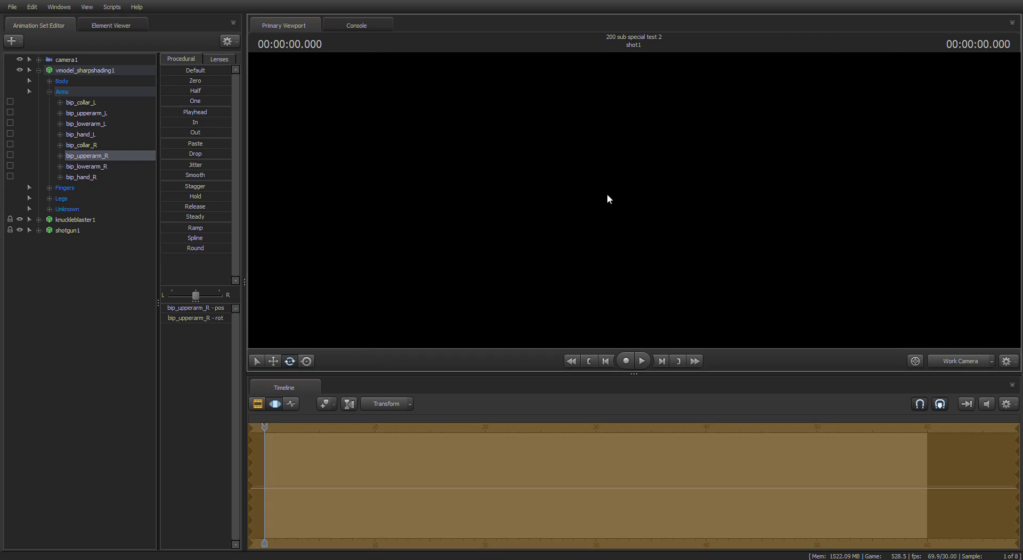
pyautogui.moveTo(625, 154); pyautogui.dragTo(578, 140)
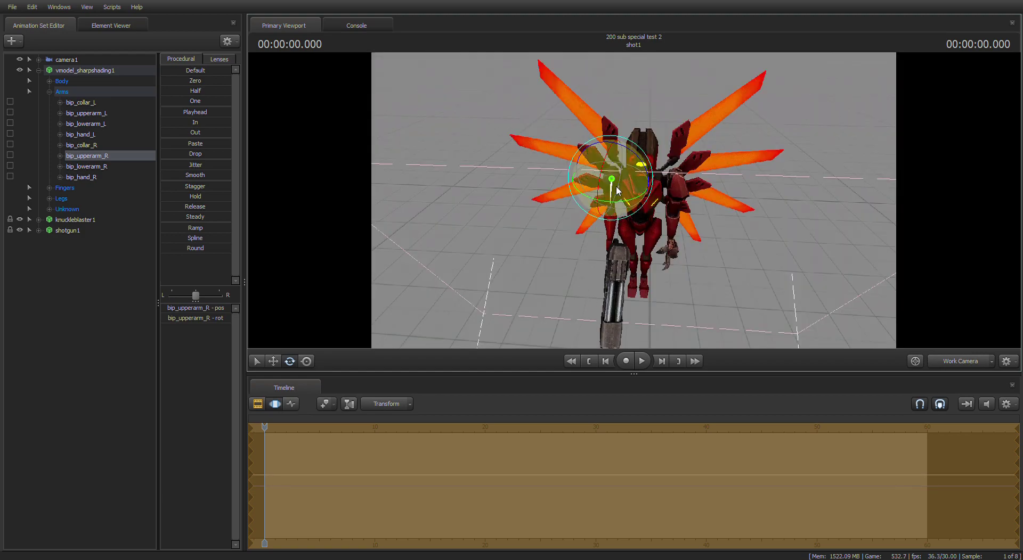
# Unlock shotgun1's prp_shotgun bone from the robot's right hand.
pyautogui.press('w')
pyautogui.moveTo(586, 221); pyautogui.dragTo(633, 202)
pyautogui.press('w')
pyautogui.press('a')
pyautogui.press('s')
pyautogui.press('s')
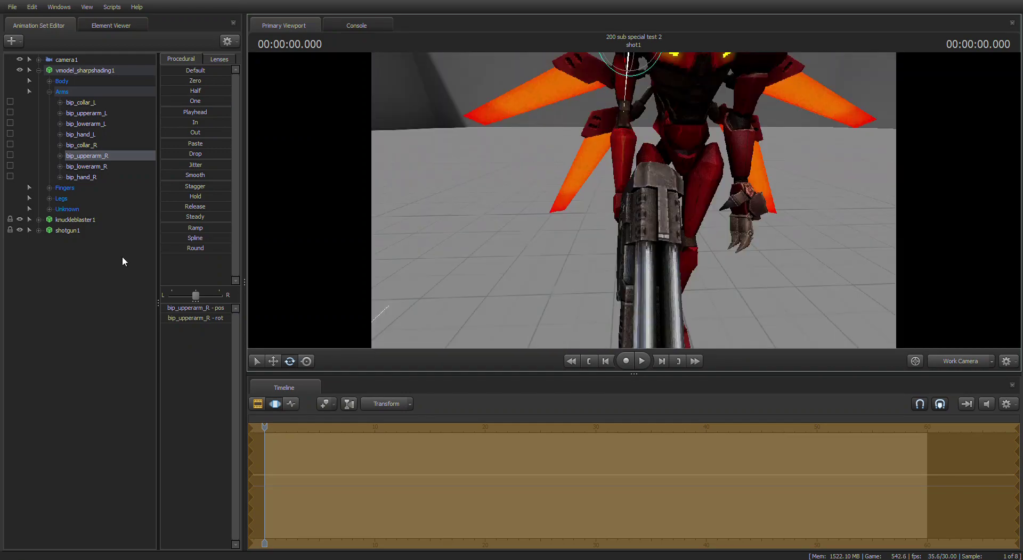
pyautogui.click(38, 230)
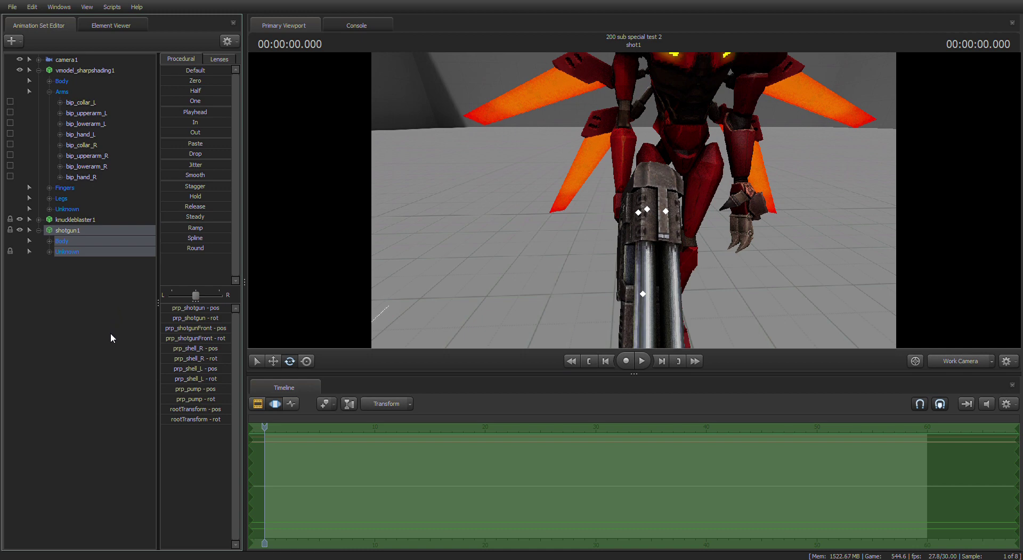
pyautogui.click(66, 288)
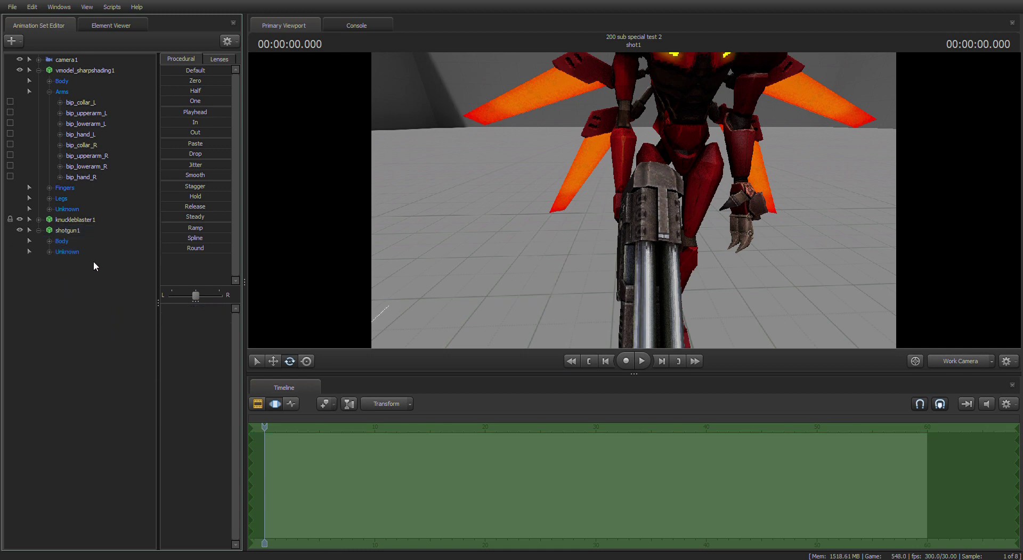
# Move and rotate shotgun1's Unknown bone group to line the gun up with the lowered right hand.
pyautogui.click(74, 252)
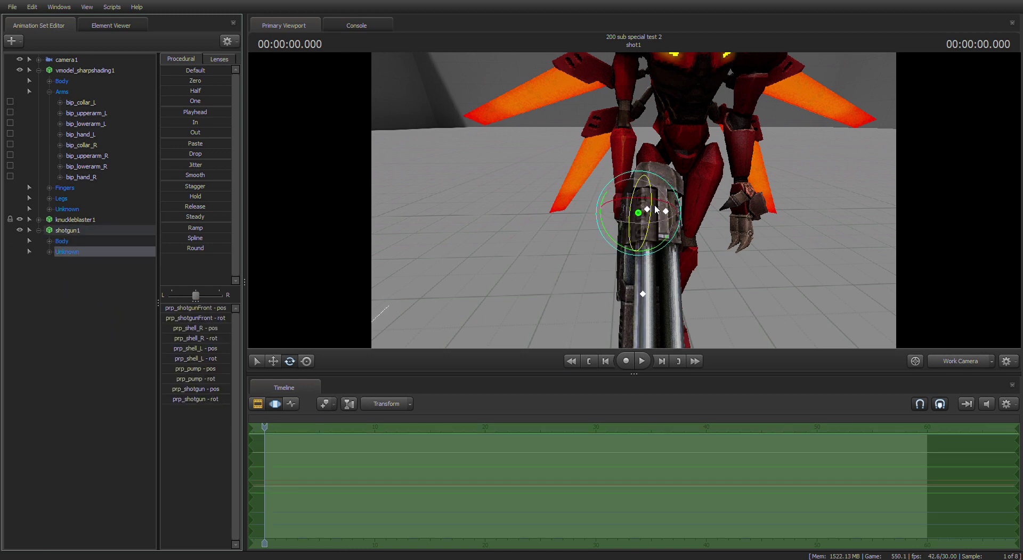
pyautogui.moveTo(660, 204); pyautogui.dragTo(648, 203)
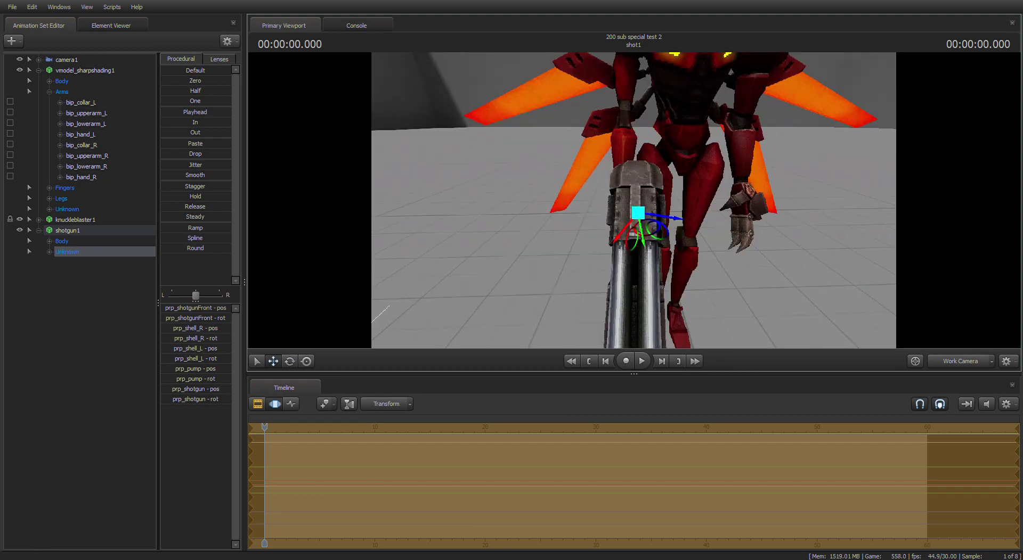
pyautogui.moveTo(613, 239); pyautogui.dragTo(446, 332)
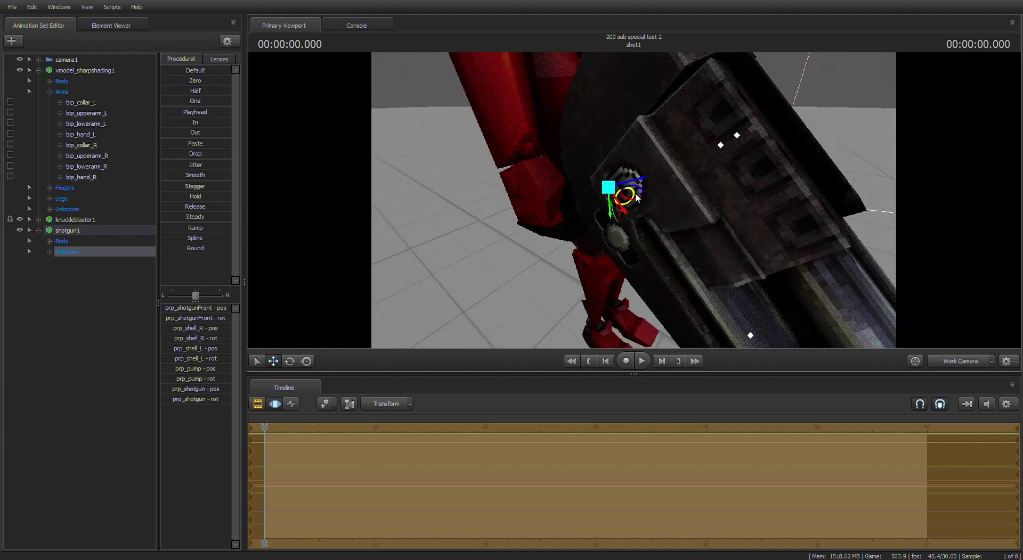
pyautogui.moveTo(638, 197); pyautogui.dragTo(623, 217)
pyautogui.press('e')
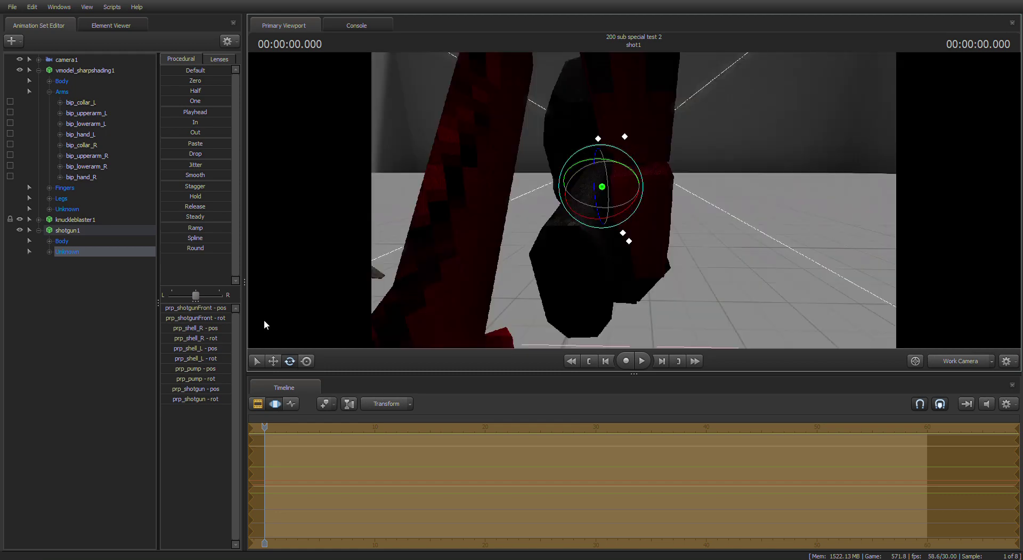
pyautogui.click(125, 338)
# Lock prp_shotgun to bip_hand_R again with the gun in its corrected position.
pyautogui.moveTo(545, 272); pyautogui.dragTo(546, 273)
pyautogui.press('s')
pyautogui.moveTo(611, 198); pyautogui.dragTo(612, 199)
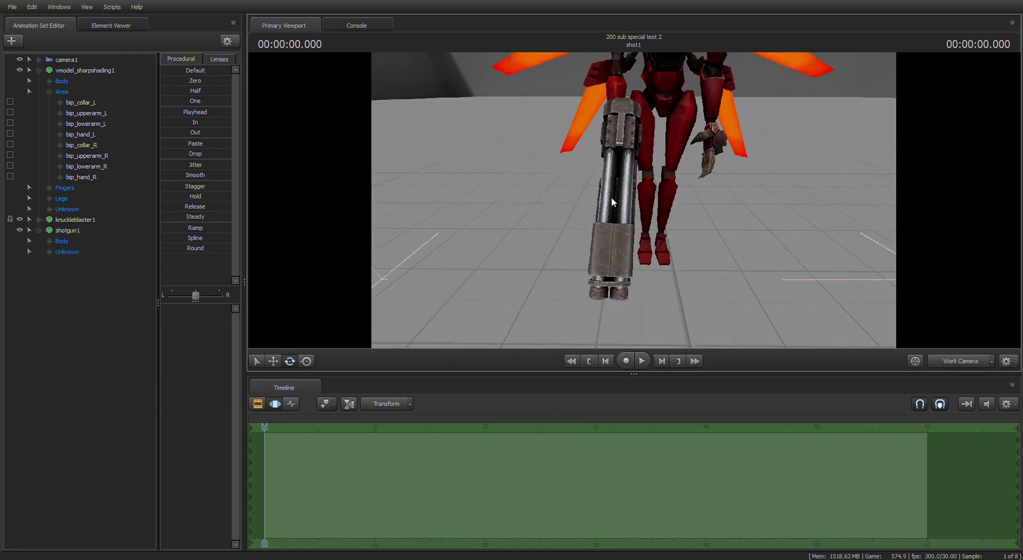
pyautogui.click(49, 251)
pyautogui.click(93, 177)
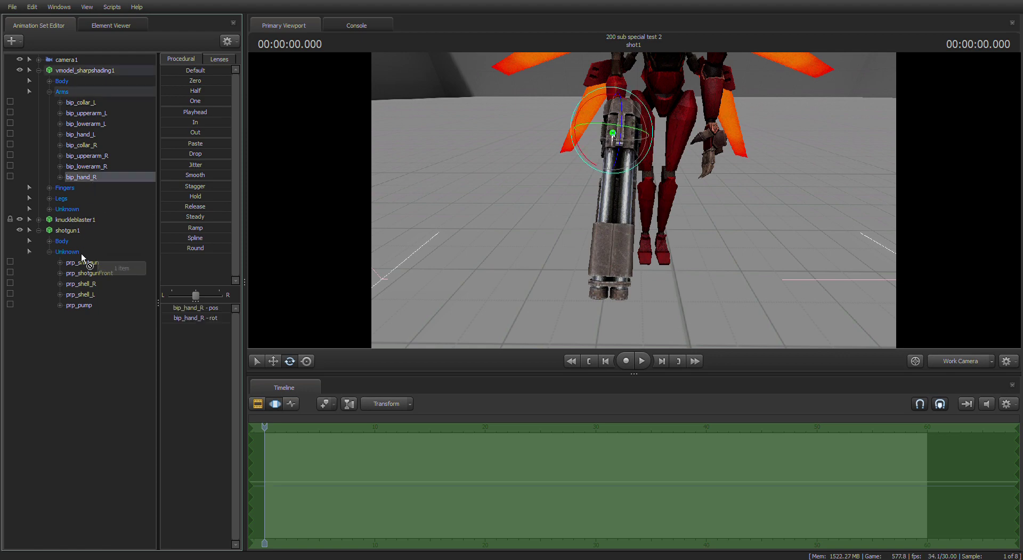
pyautogui.click(49, 252)
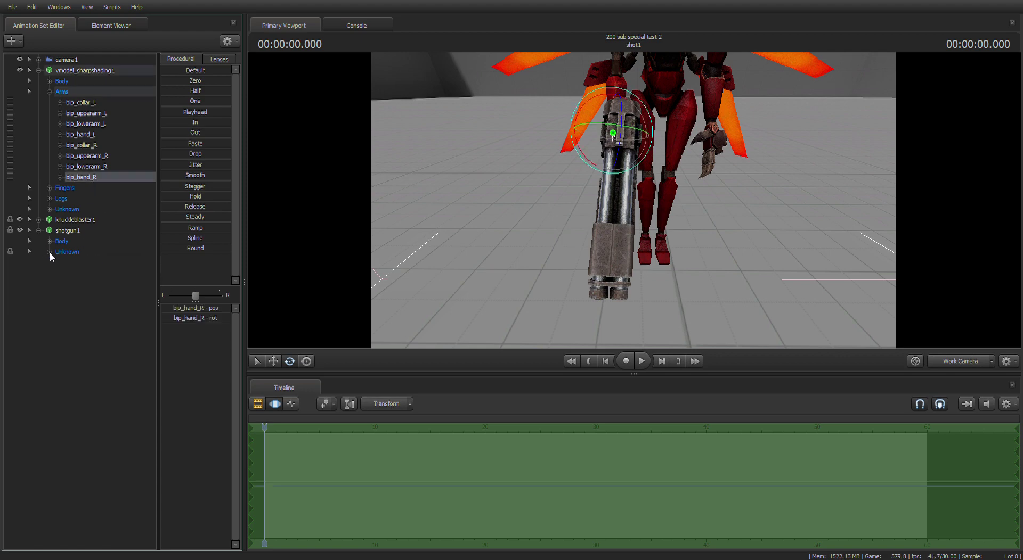
pyautogui.click(81, 300)
# Lock shotgun1's rootTransform to the robot's rootTransform and collapse the vmodel_sharpshading1 controls.
pyautogui.moveTo(612, 198); pyautogui.dragTo(616, 176)
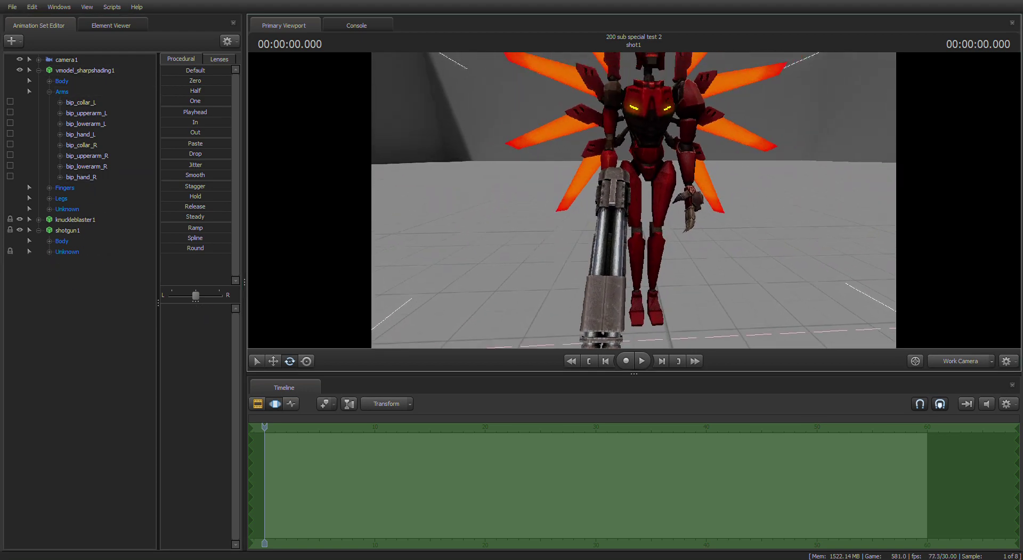
pyautogui.click(49, 241)
pyautogui.click(49, 81)
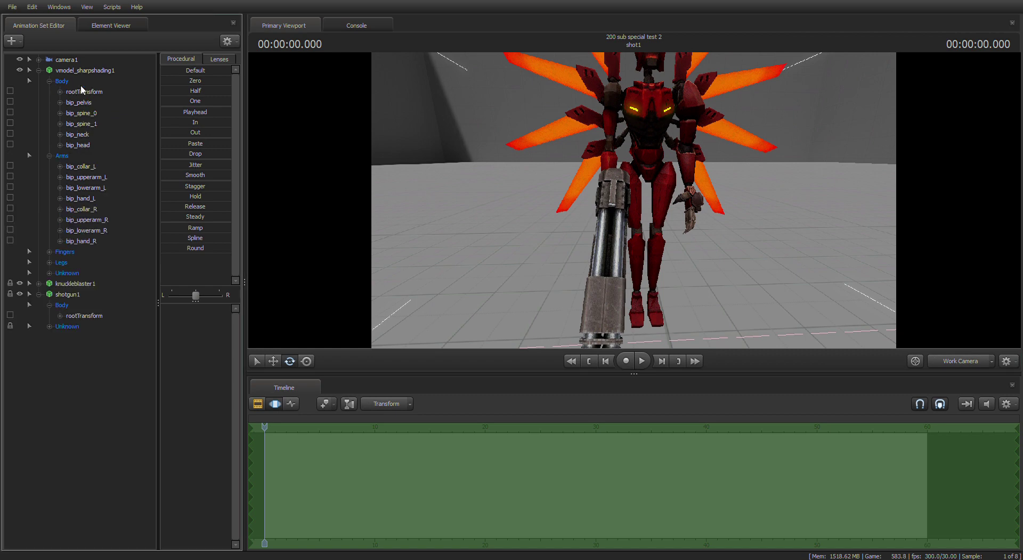
pyautogui.click(81, 91)
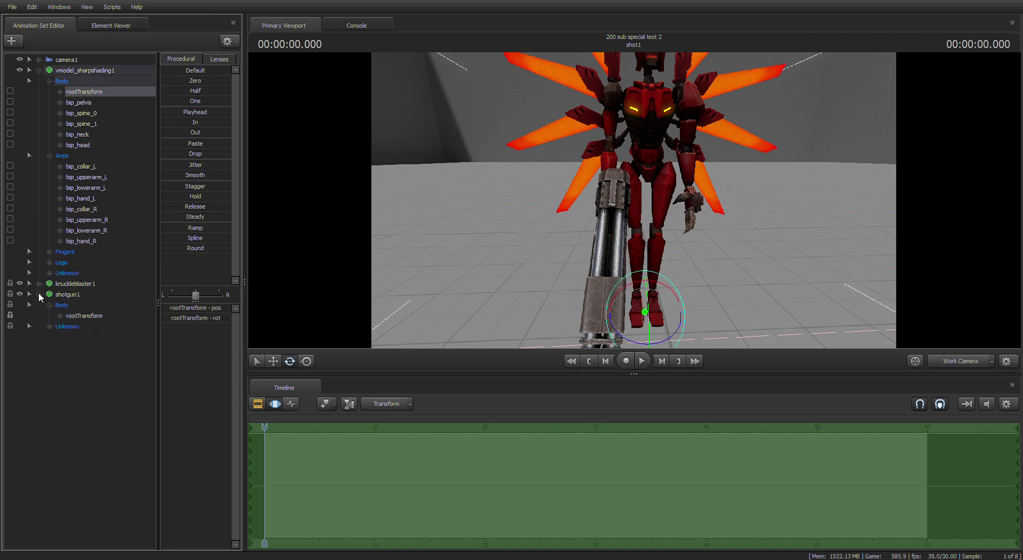
pyautogui.click(48, 156)
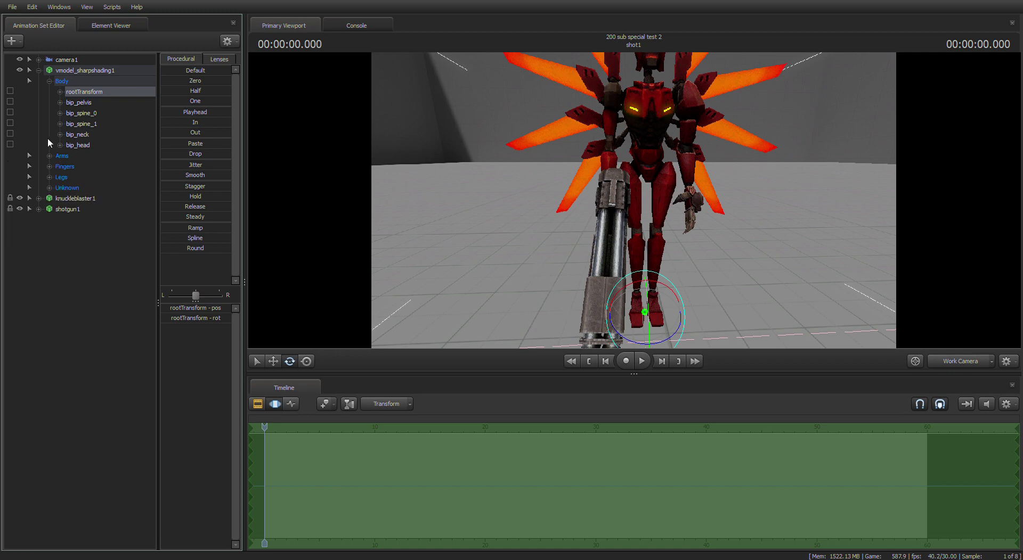
pyautogui.click(50, 82)
pyautogui.click(37, 70)
# Rotate and move camera1 so that it faces the front of the winged robot.
pyautogui.click(65, 161)
pyautogui.moveTo(634, 201); pyautogui.dragTo(660, 202)
pyautogui.press('s')
pyautogui.press('s')
pyautogui.moveTo(693, 256); pyautogui.dragTo(634, 204)
pyautogui.click(69, 59)
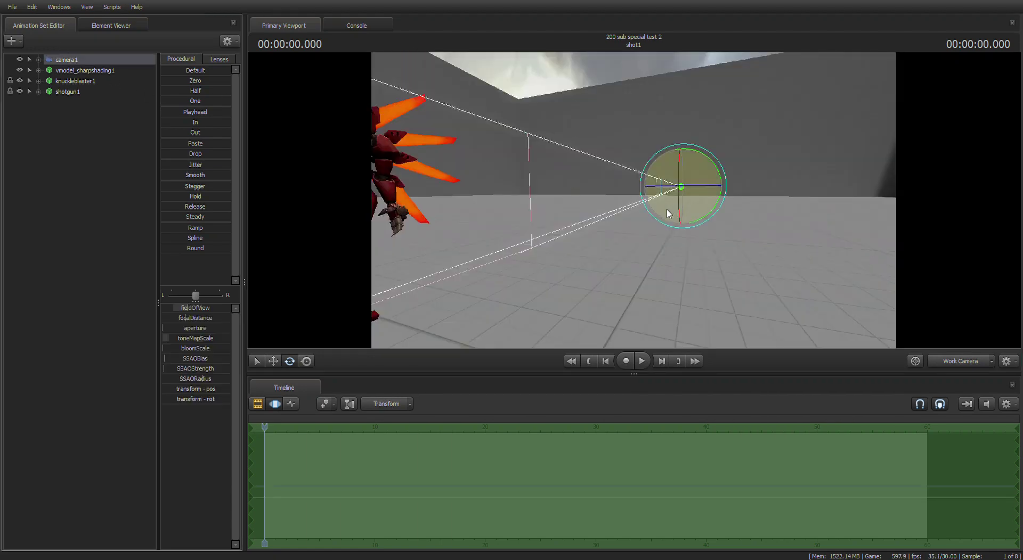
pyautogui.click(290, 361)
pyautogui.moveTo(651, 186); pyautogui.dragTo(696, 206)
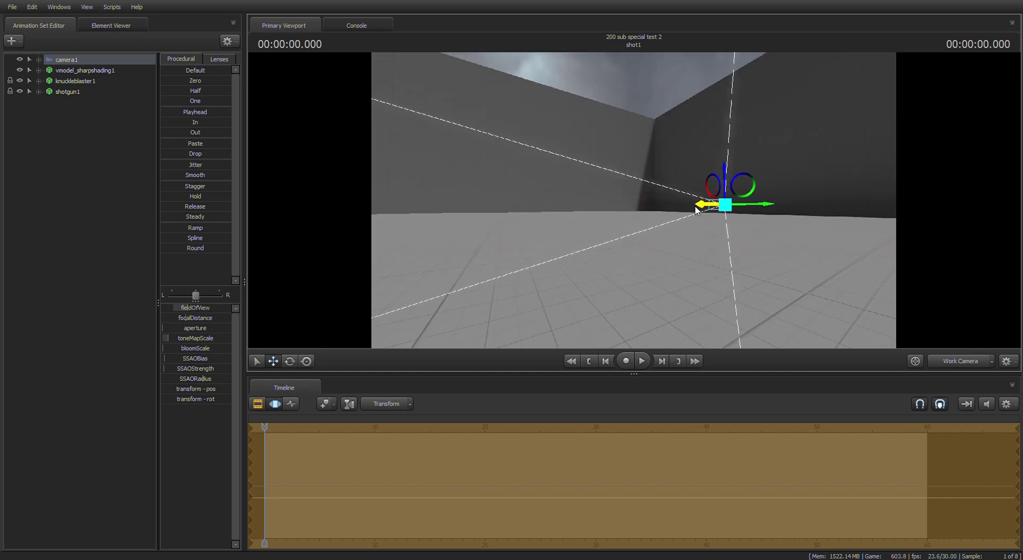
pyautogui.click(397, 255)
pyautogui.moveTo(426, 254); pyautogui.dragTo(294, 234)
pyautogui.press('w')
pyautogui.moveTo(633, 200); pyautogui.dragTo(606, 220)
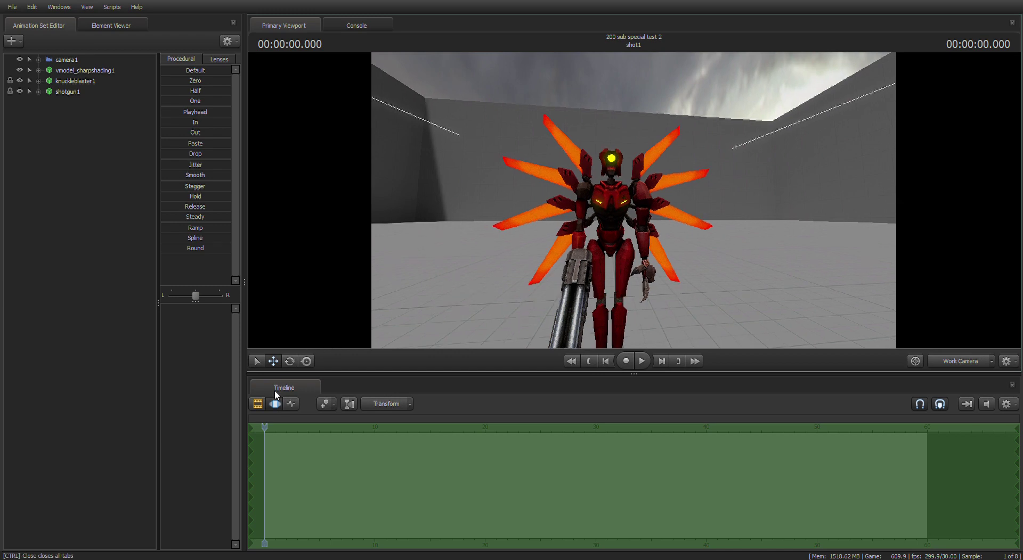
# Switch the timeline to the Graph Editor, shift it to expose the start of shot1, and set the playhead to 00:00:00.100.
pyautogui.click(275, 403)
pyautogui.moveTo(275, 435); pyautogui.dragTo(361, 438)
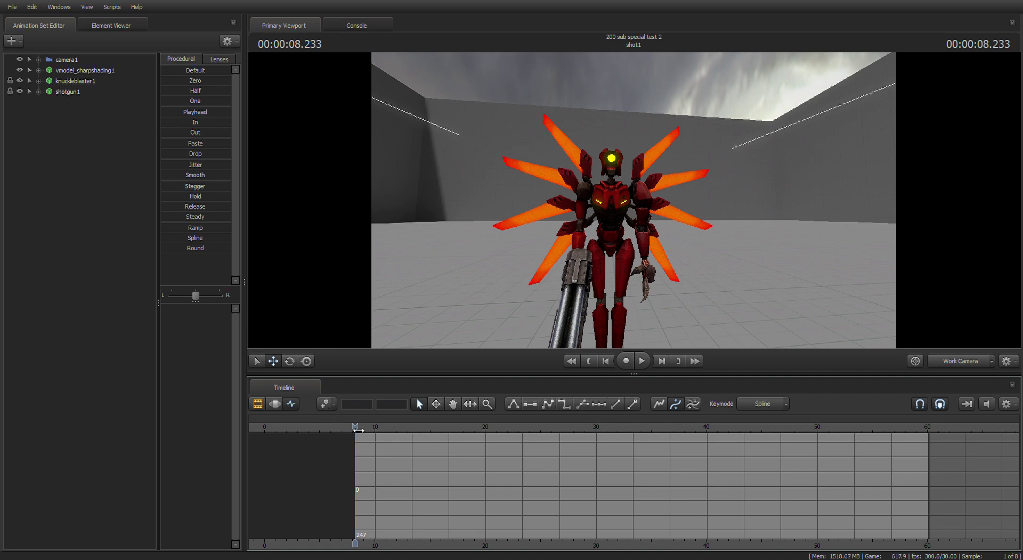
pyautogui.moveTo(358, 432); pyautogui.dragTo(382, 433)
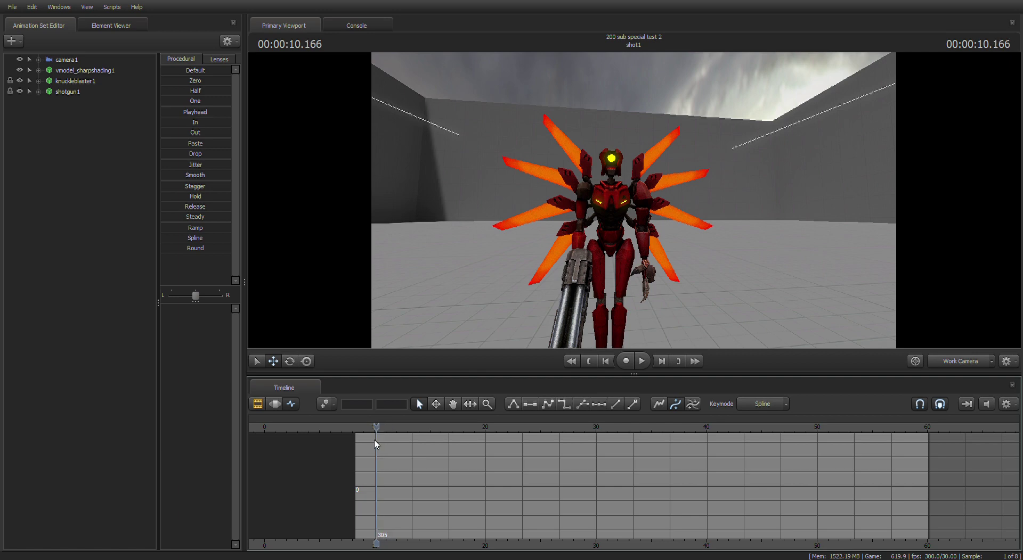
pyautogui.click(452, 404)
pyautogui.moveTo(414, 487); pyautogui.dragTo(540, 488)
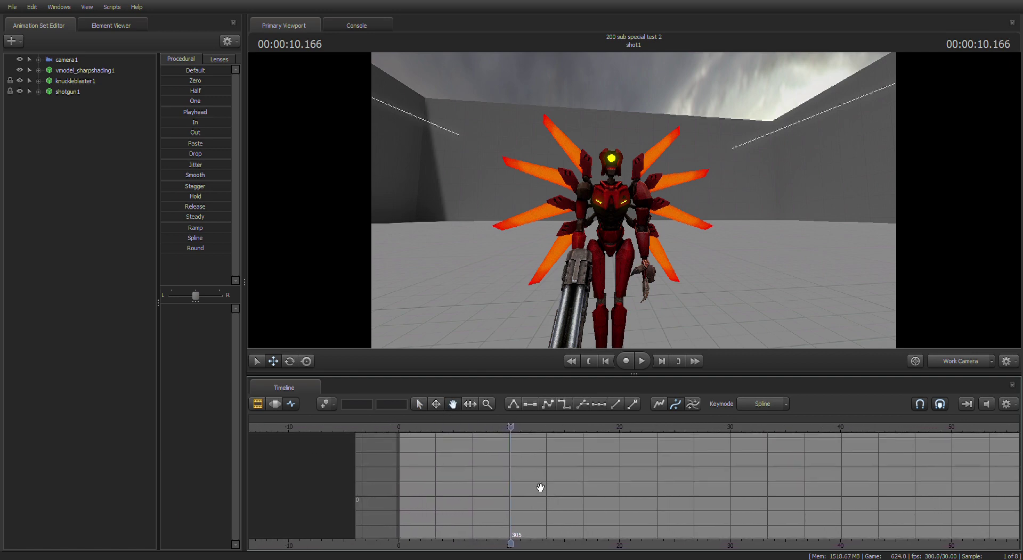
pyautogui.click(276, 405)
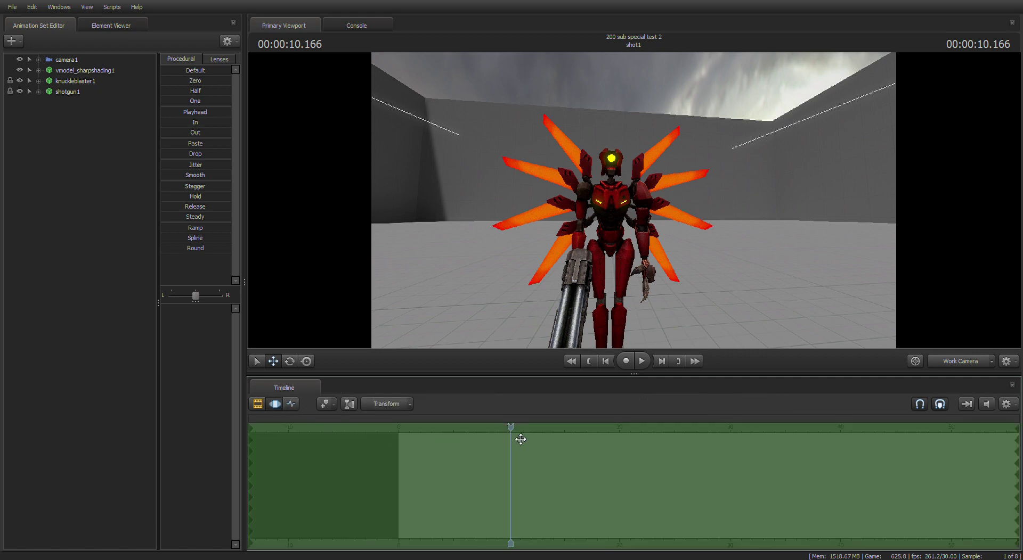
pyautogui.moveTo(518, 431); pyautogui.dragTo(401, 429)
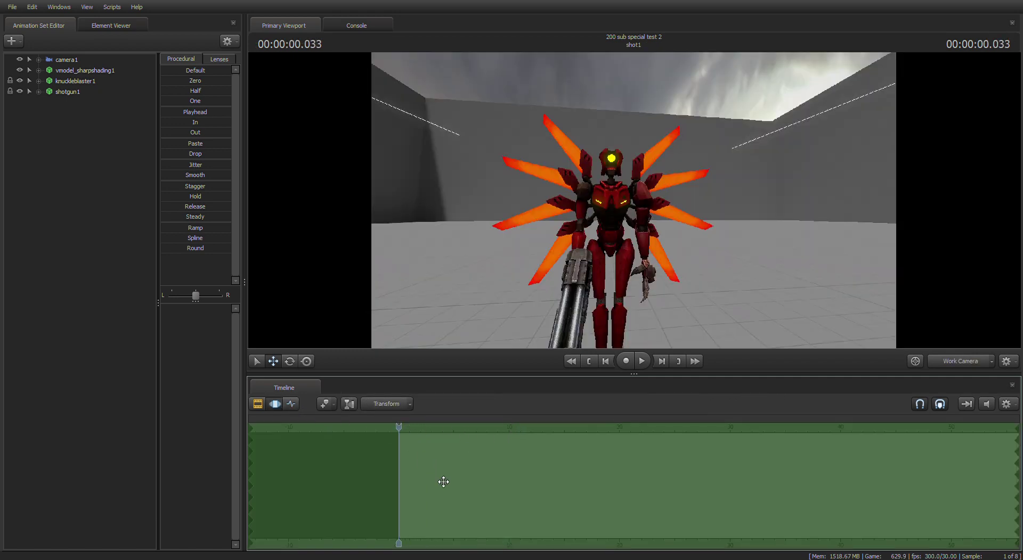
pyautogui.click(291, 405)
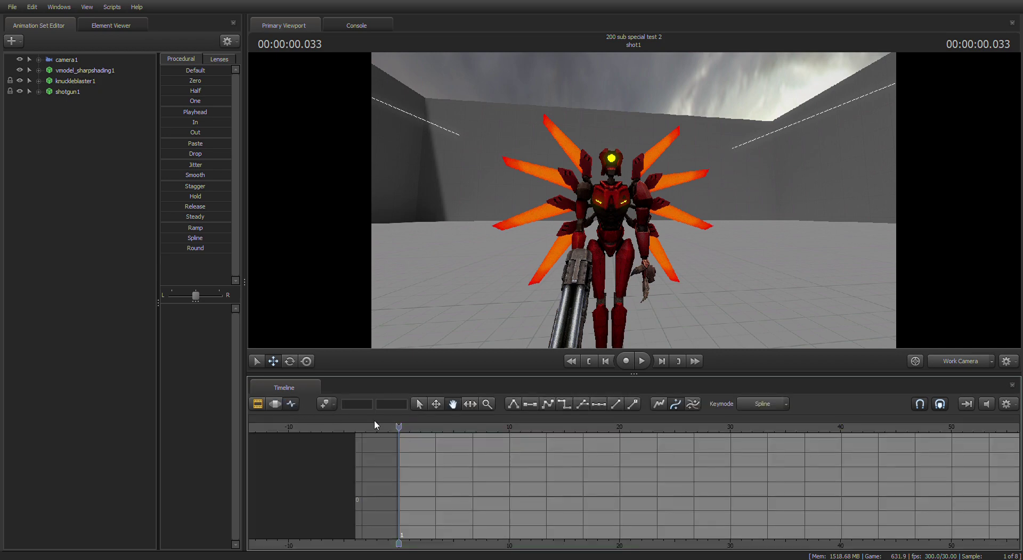
pyautogui.click(407, 429)
pyautogui.moveTo(439, 434); pyautogui.dragTo(406, 429)
# Select the robot's bip_spine_0 bone with the screen-space rotation manipulator.
pyautogui.click(309, 362)
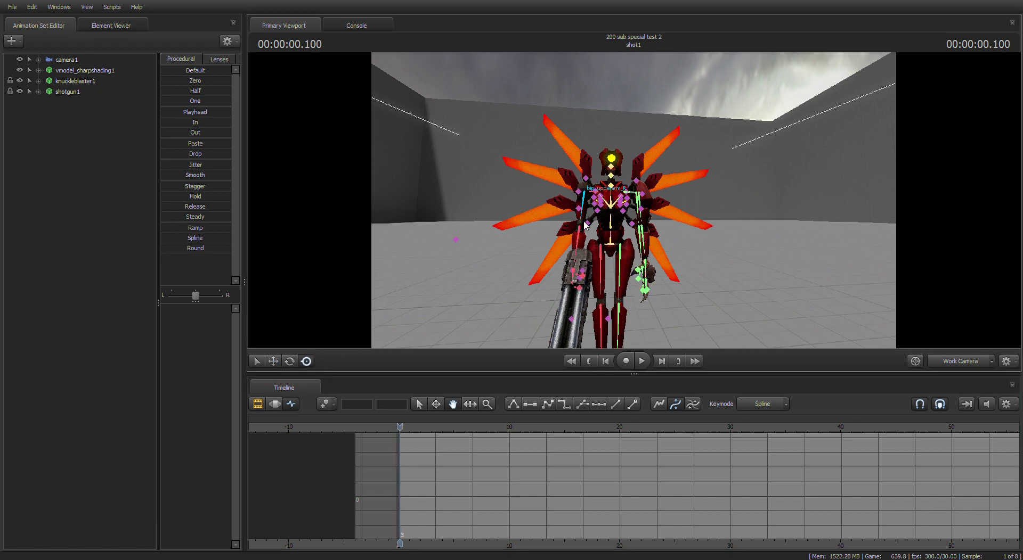
pyautogui.click(612, 230)
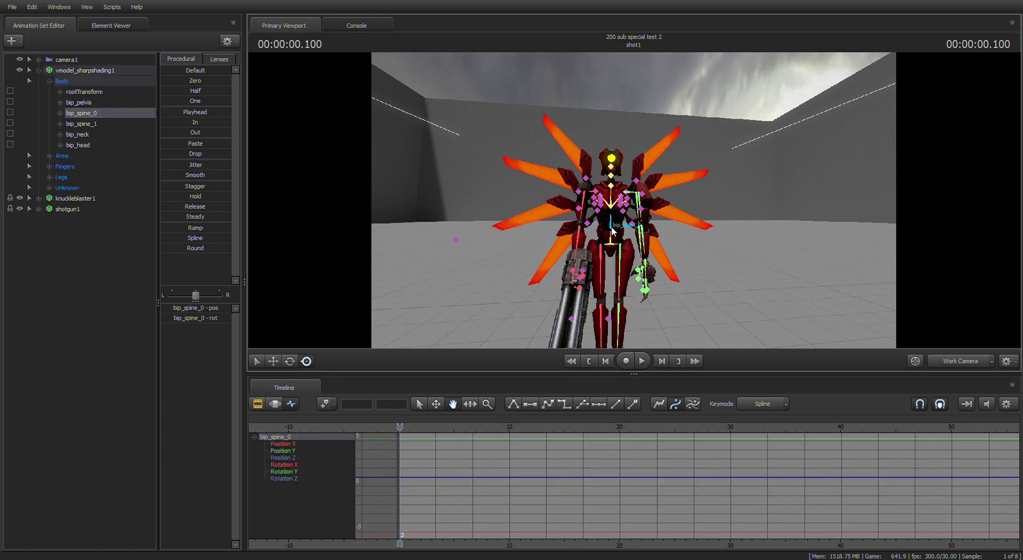
pyautogui.press('e')
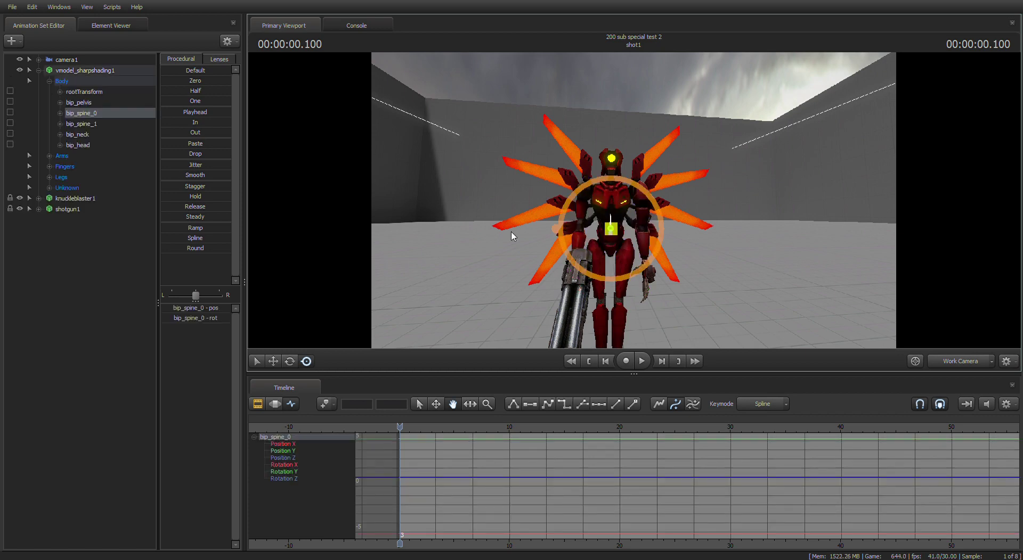
pyautogui.moveTo(511, 233); pyautogui.dragTo(692, 229)
pyautogui.press('a')
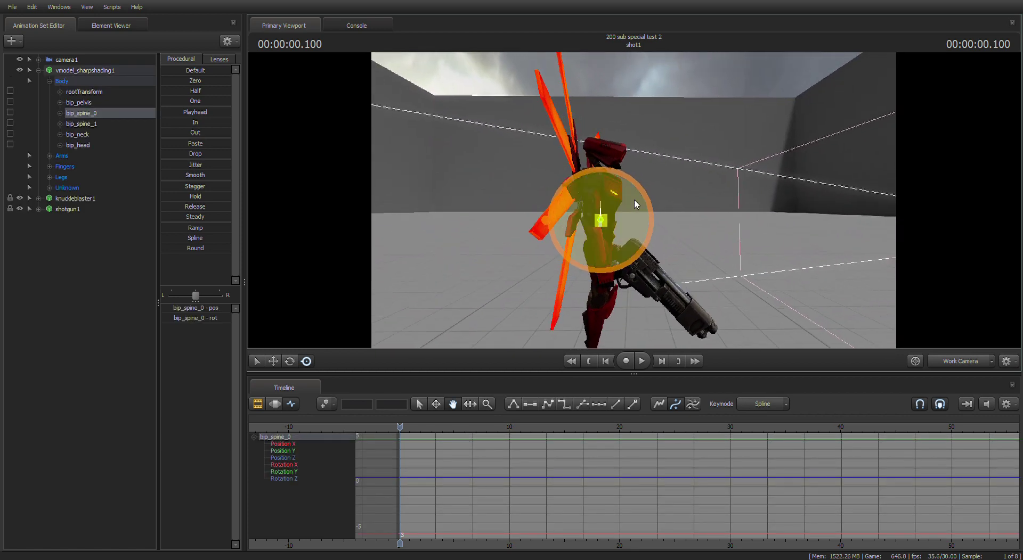
pyautogui.keyDown('alt'); pyautogui.moveTo(596, 219); pyautogui.dragTo(673, 276); pyautogui.keyUp('alt')
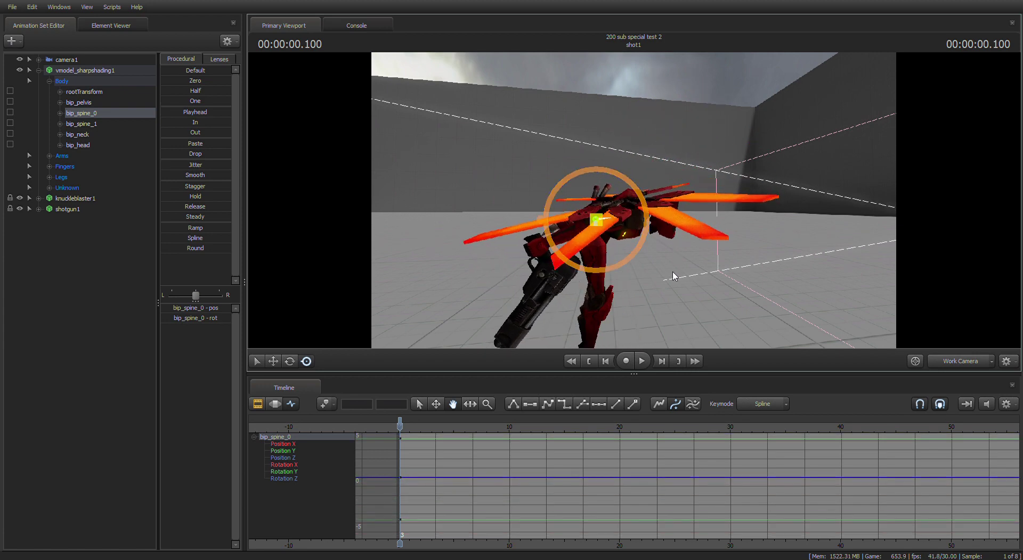
pyautogui.moveTo(408, 431); pyautogui.dragTo(428, 433)
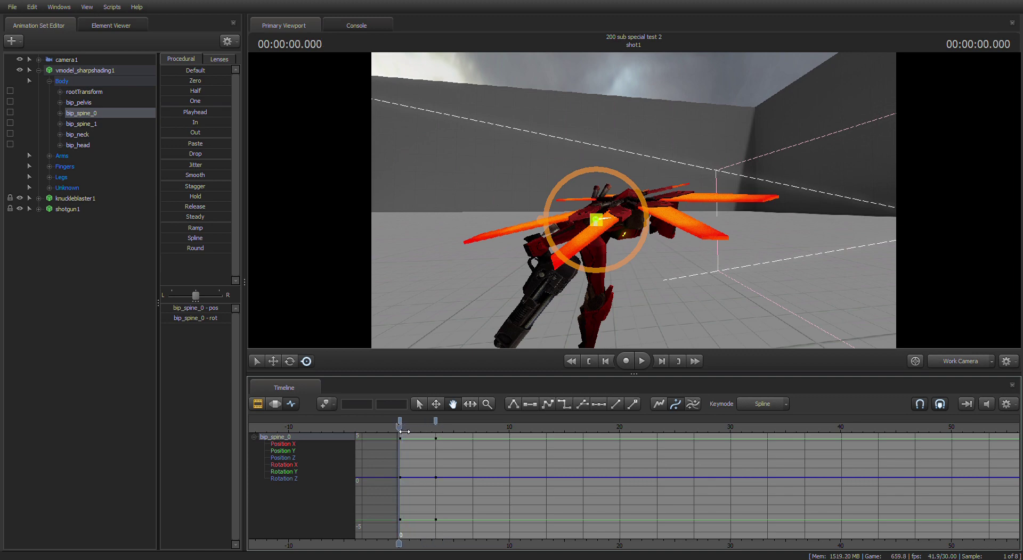
pyautogui.moveTo(625, 275); pyautogui.dragTo(624, 211)
pyautogui.moveTo(421, 536); pyautogui.dragTo(424, 543, button='middle')
pyautogui.moveTo(636, 235); pyautogui.dragTo(639, 267)
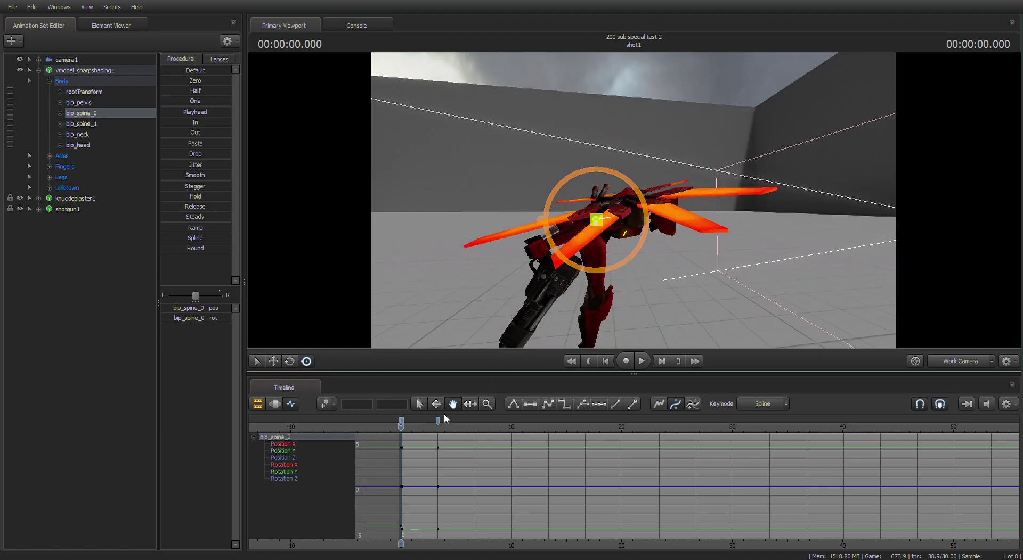
pyautogui.moveTo(405, 432)
pyautogui.mouseDown()
pyautogui.moveTo(454, 434)
pyautogui.moveTo(402, 435)
pyautogui.moveTo(437, 436)
pyautogui.moveTo(412, 437)
pyautogui.mouseUp()
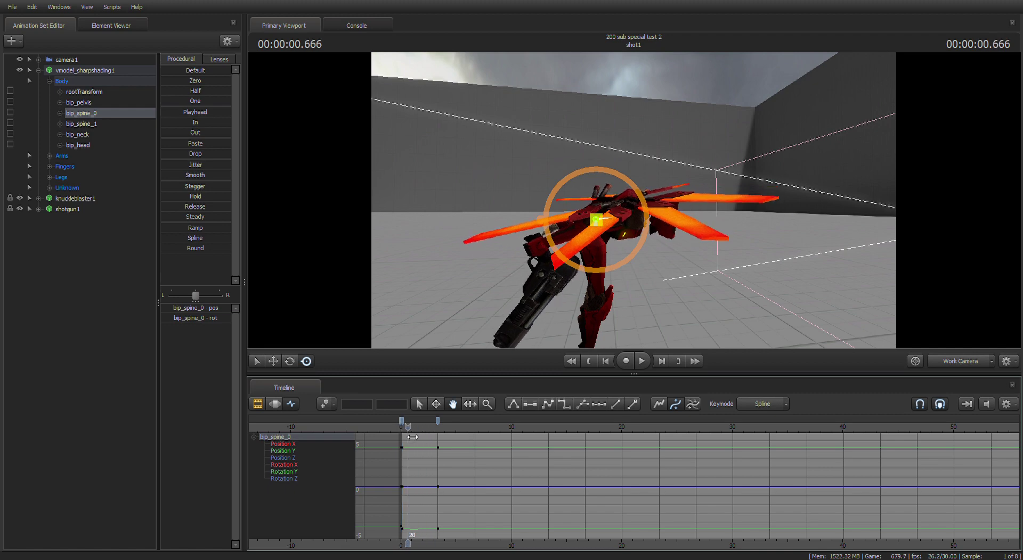
pyautogui.moveTo(410, 535); pyautogui.dragTo(452, 519, button='middle')
pyautogui.press('Down')
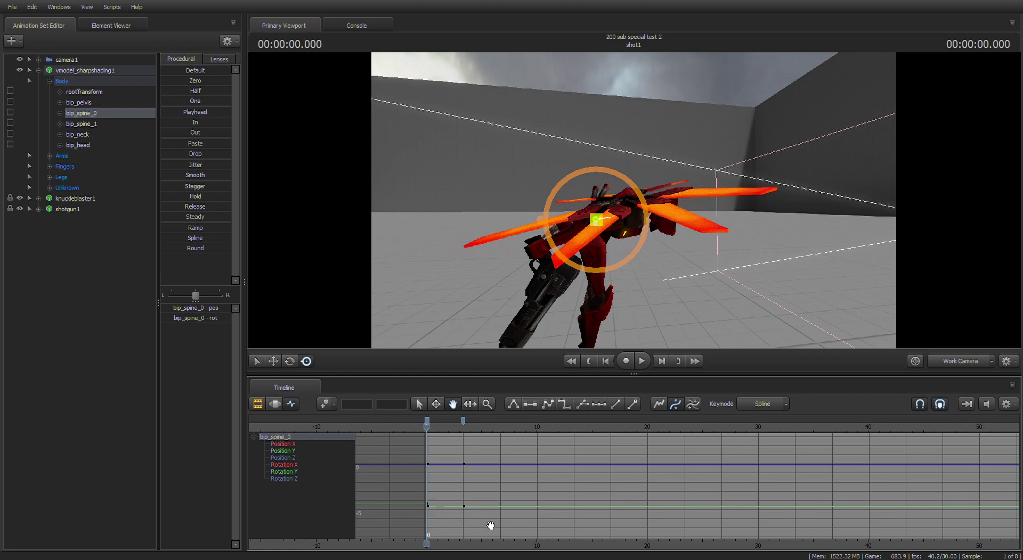
pyautogui.hotkey('ctrl', 'z')
pyautogui.hotkey('ctrl', 'z')
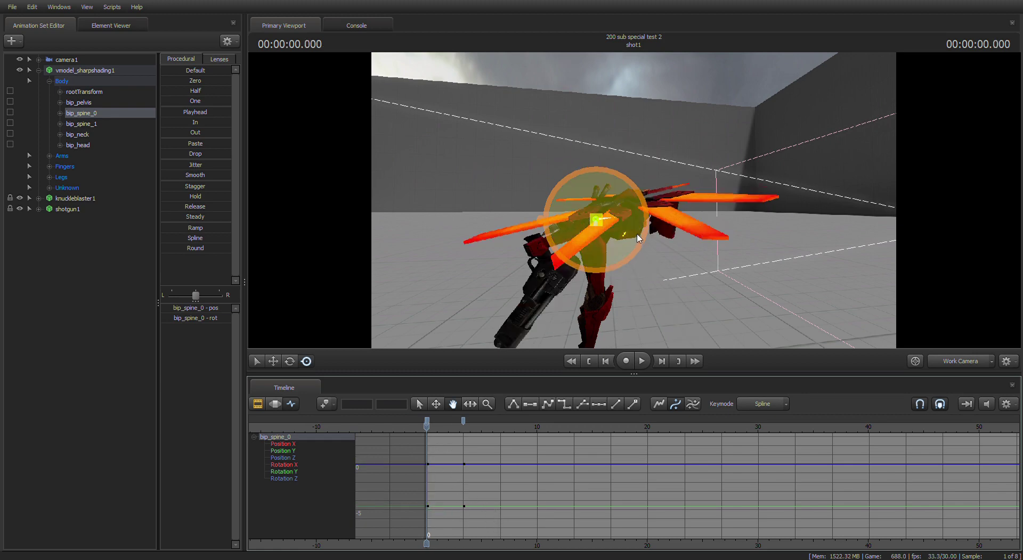
pyautogui.moveTo(624, 241); pyautogui.dragTo(639, 245)
pyautogui.hotkey('ctrl', 'z')
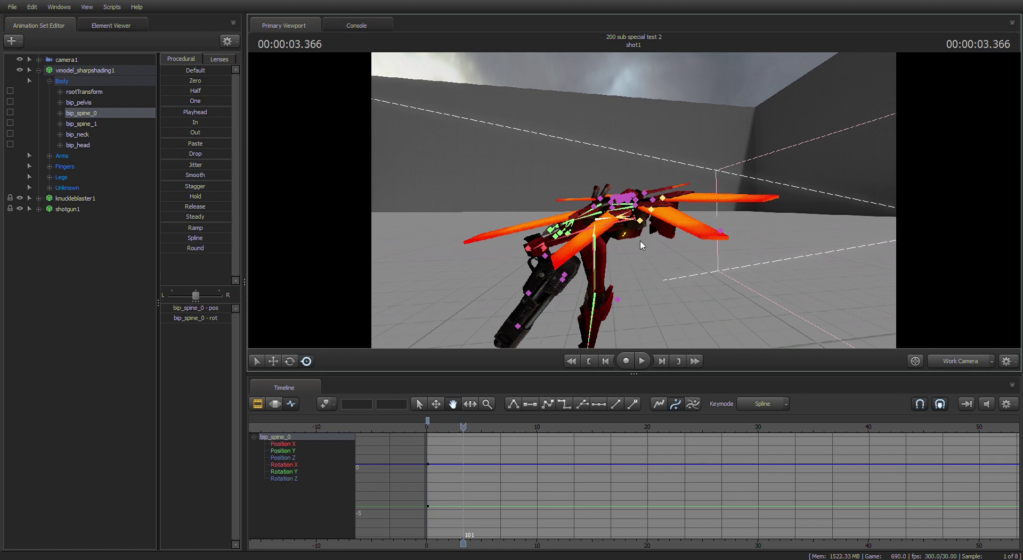
pyautogui.hotkey('ctrl', 'z')
pyautogui.hotkey('ctrl', 'z')
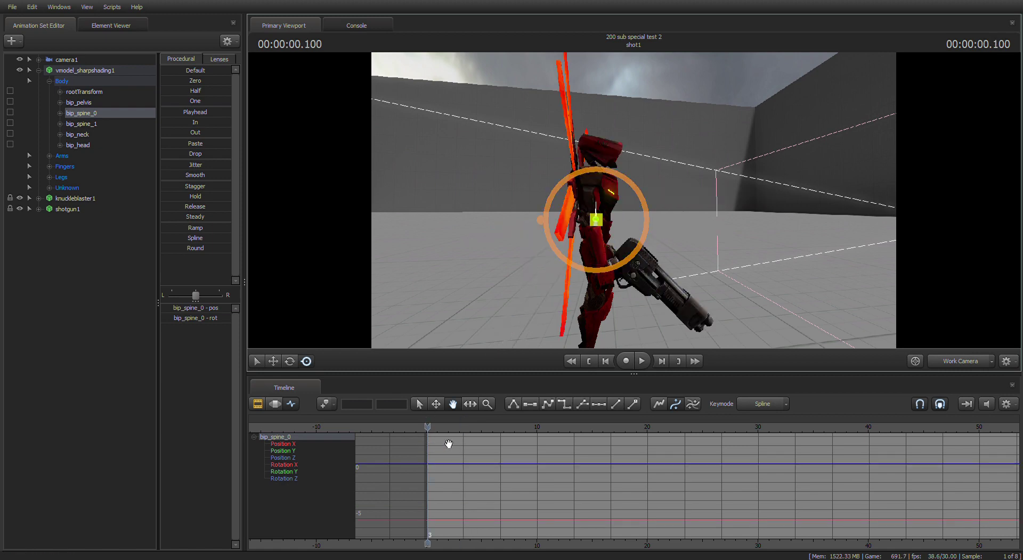
# Key bip_spine_0 upright a little over three seconds in, and bend and twist it forward at 00:00:00.033.
pyautogui.moveTo(435, 433); pyautogui.dragTo(465, 433)
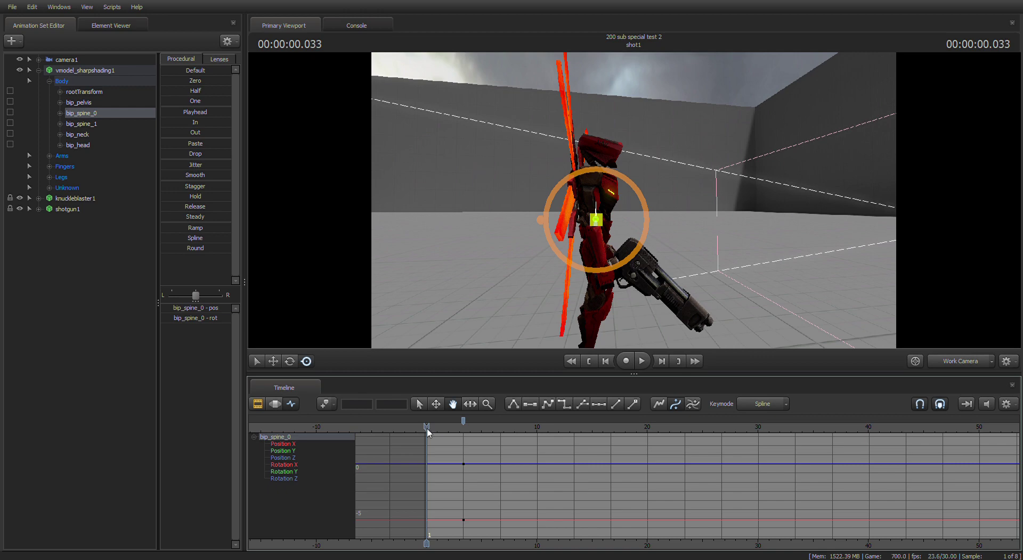
pyautogui.moveTo(540, 220); pyautogui.dragTo(539, 222)
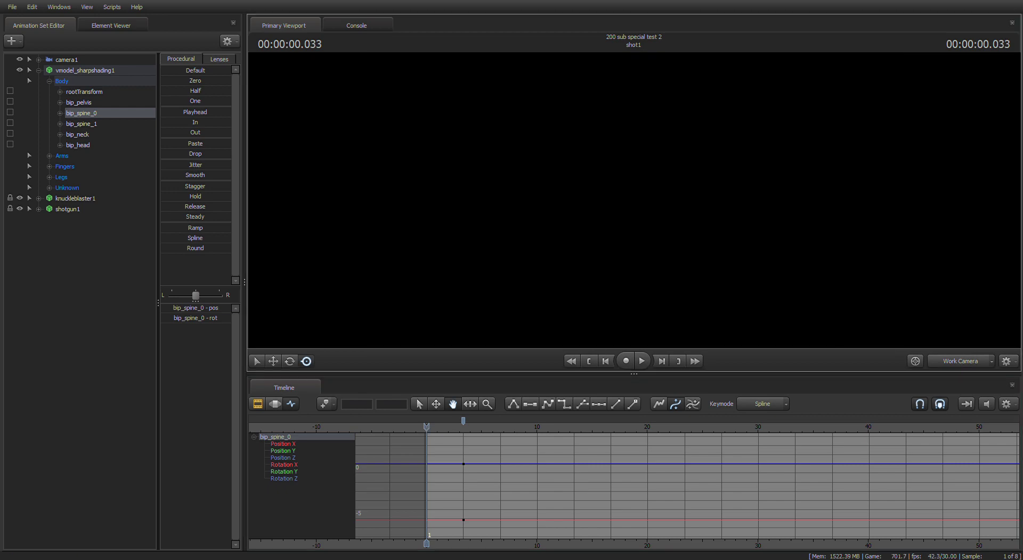
pyautogui.moveTo(649, 193); pyautogui.dragTo(646, 248)
pyautogui.moveTo(738, 277); pyautogui.dragTo(632, 199)
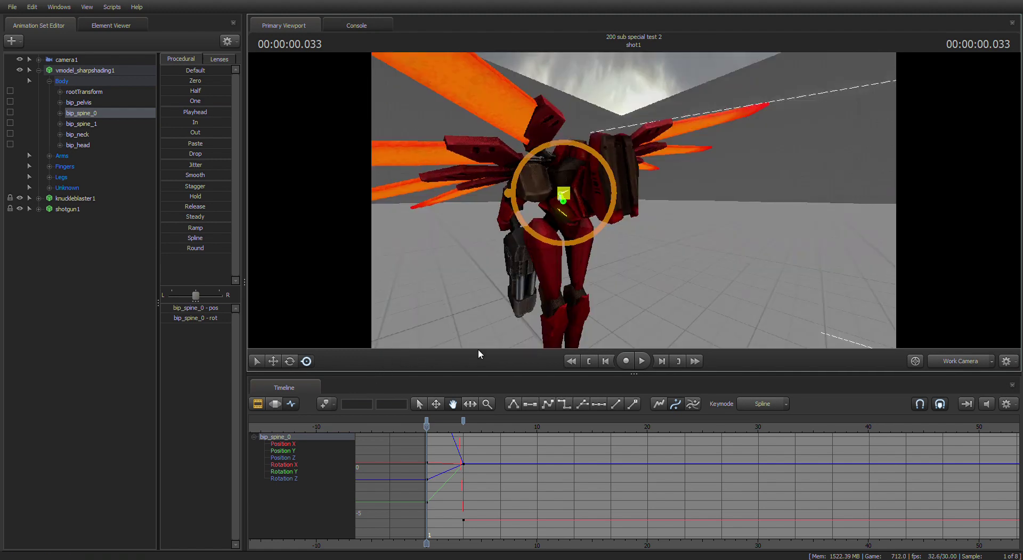
# Select the robot's bip_upperarm_R and swing the shotgun arm away from the body, undoing the last adjustment.
pyautogui.press('ctrl')
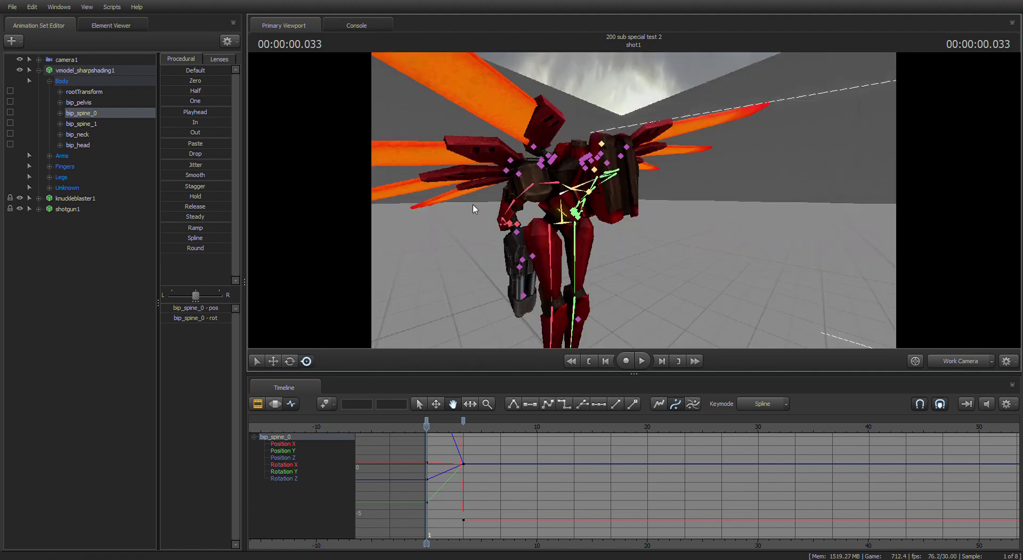
pyautogui.keyDown('ctrl'); pyautogui.click(532, 189); pyautogui.keyUp('ctrl')
pyautogui.moveTo(642, 280); pyautogui.dragTo(634, 201)
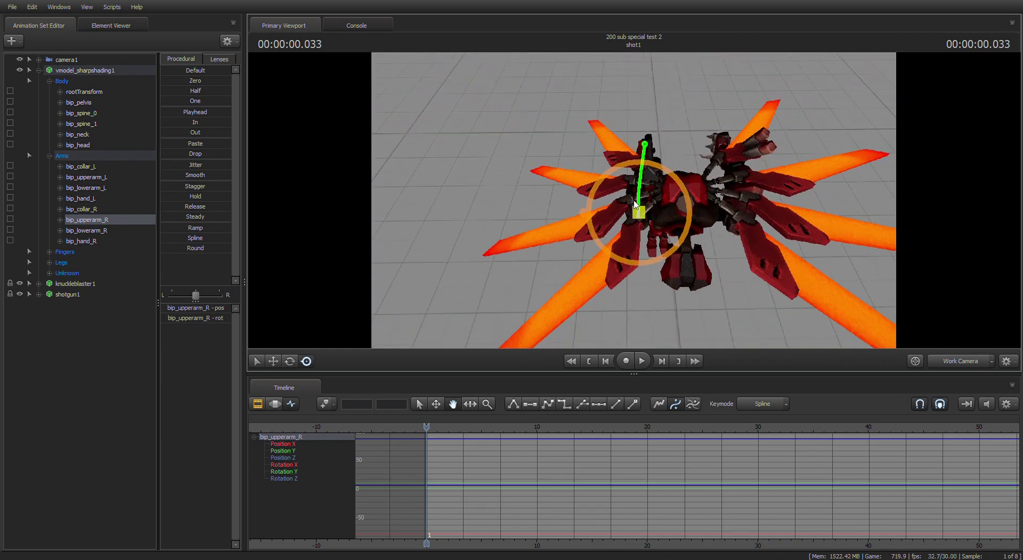
pyautogui.moveTo(656, 258)
pyautogui.mouseDown()
pyautogui.moveTo(628, 264)
pyautogui.moveTo(660, 269)
pyautogui.mouseUp()
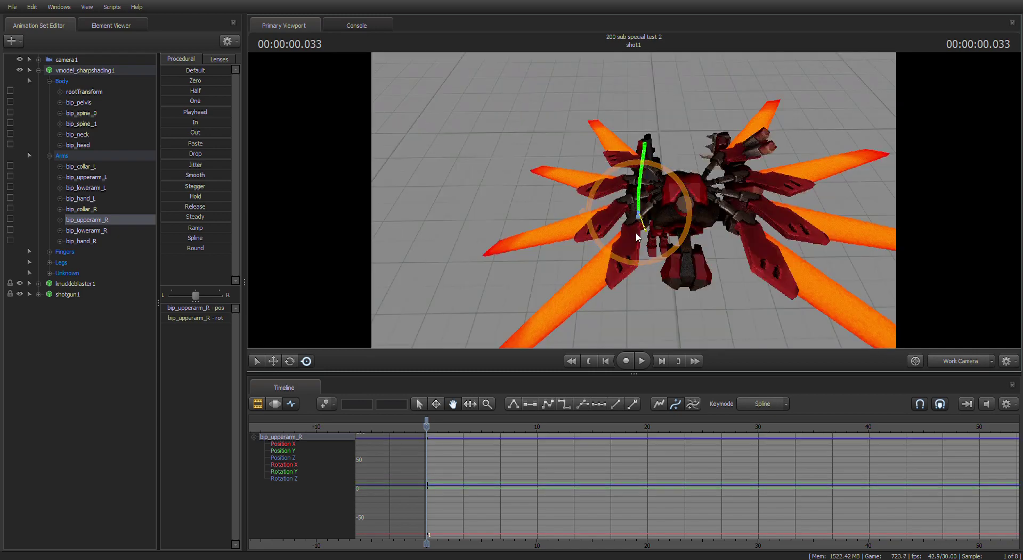
pyautogui.moveTo(637, 237); pyautogui.dragTo(646, 184)
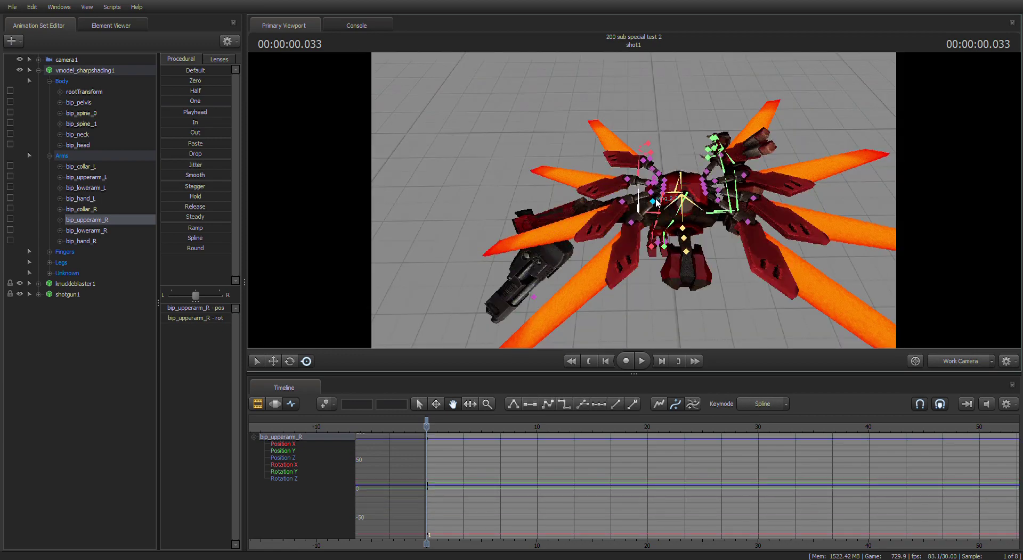
pyautogui.click(642, 212)
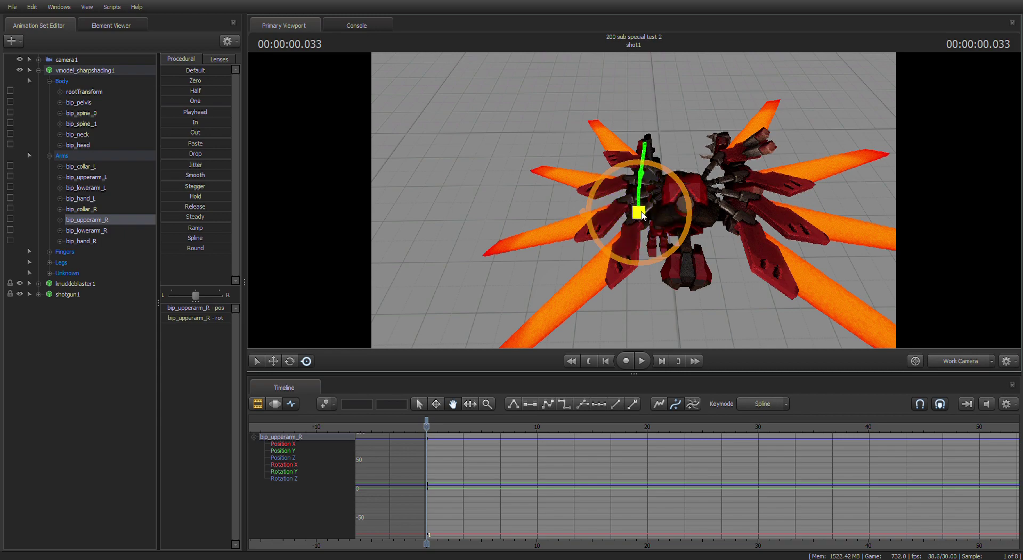
pyautogui.moveTo(640, 213); pyautogui.dragTo(686, 199)
pyautogui.hotkey('ctrl', 'z')
# Rotate bip_upperarm_R until the shotgun arm extends straight out to the robot's side.
pyautogui.moveTo(769, 230); pyautogui.dragTo(767, 208)
pyautogui.moveTo(634, 200)
pyautogui.mouseDown()
pyautogui.moveTo(644, 187)
pyautogui.moveTo(634, 201)
pyautogui.mouseUp()
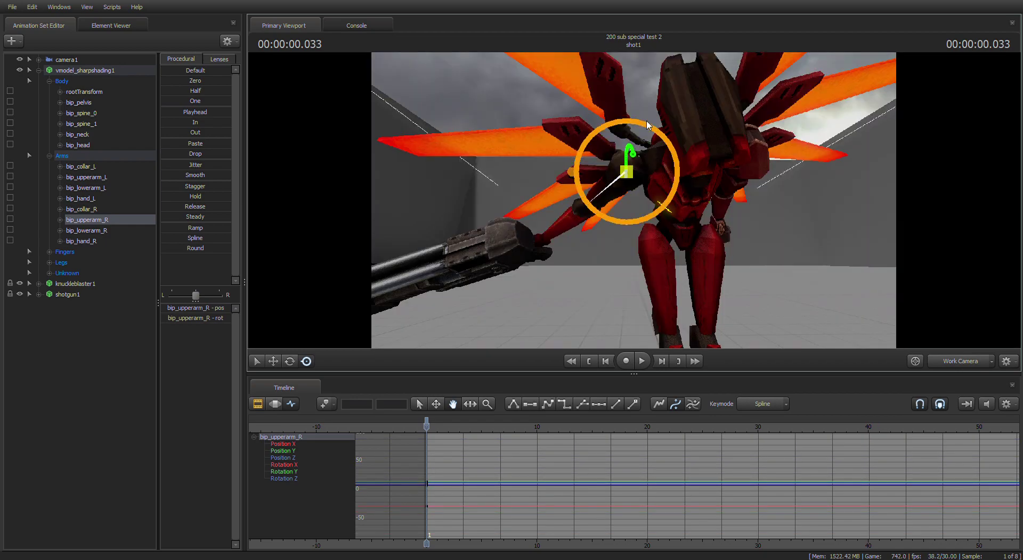
pyautogui.moveTo(649, 130); pyautogui.dragTo(664, 151)
pyautogui.press('d')
pyautogui.moveTo(634, 200); pyautogui.dragTo(643, 198)
pyautogui.press('a')
pyautogui.press('ctrl')
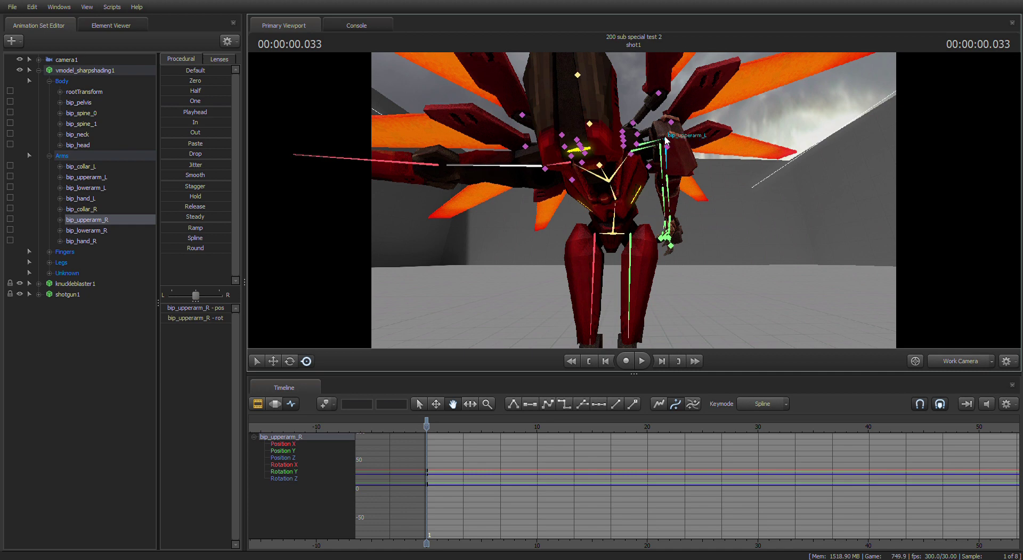
pyautogui.click(665, 140)
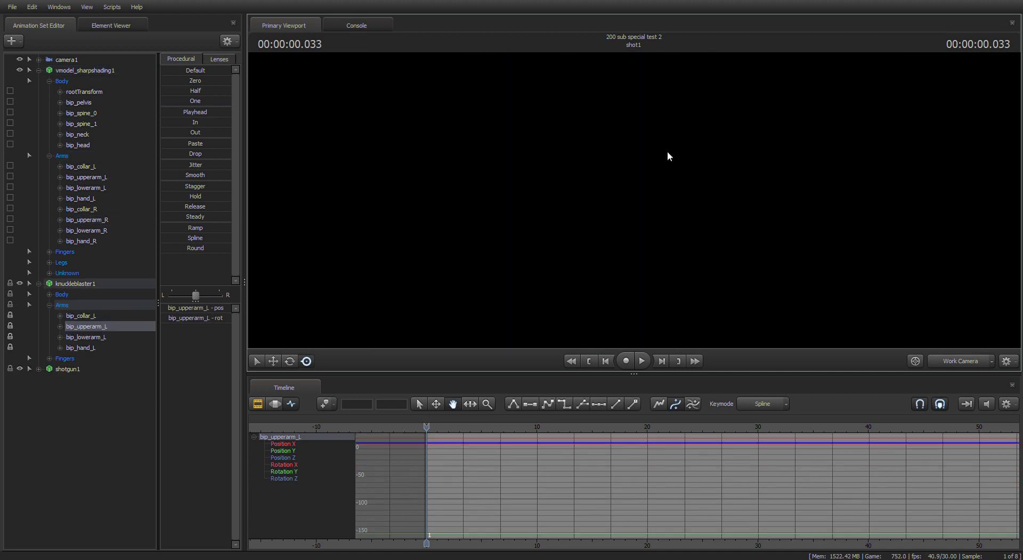
pyautogui.moveTo(664, 141)
pyautogui.mouseDown()
pyautogui.moveTo(664, 165)
pyautogui.moveTo(662, 149)
pyautogui.mouseUp()
pyautogui.hotkey('ctrl', 'z')
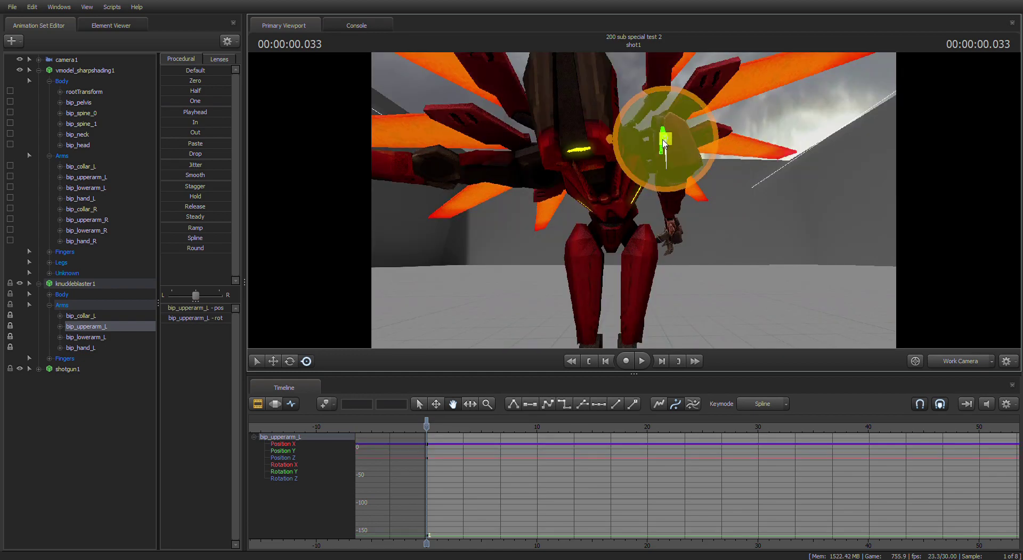
pyautogui.hotkey('ctrl', 'z')
# Rotate the robot's bip_upperarm_L so the knuckleblaster arm hangs down beside the bent torso.
pyautogui.press('w')
pyautogui.moveTo(710, 197); pyautogui.dragTo(634, 201)
pyautogui.click(595, 163)
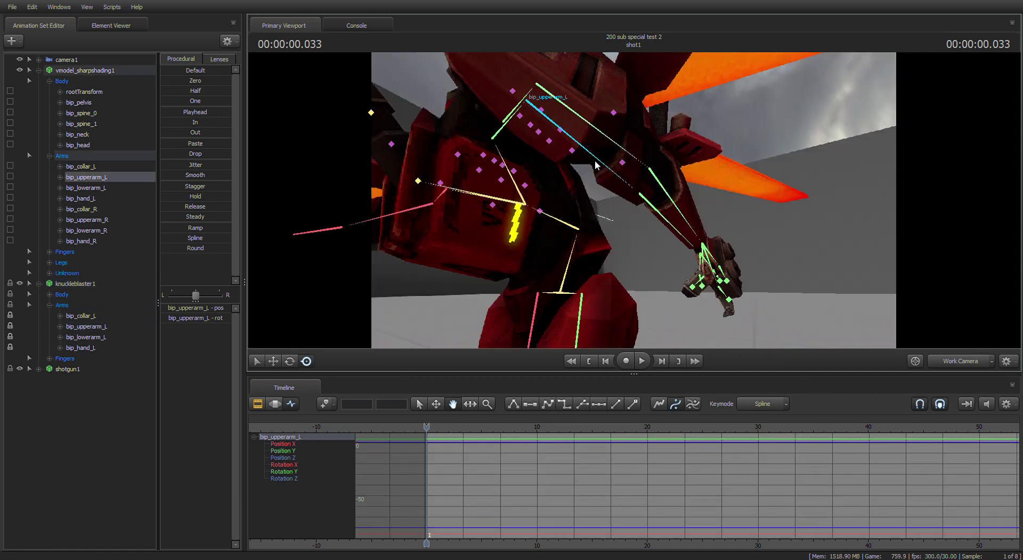
pyautogui.moveTo(532, 129); pyautogui.dragTo(500, 80)
pyautogui.press('s')
pyautogui.moveTo(634, 201); pyautogui.dragTo(612, 209)
pyautogui.moveTo(657, 175); pyautogui.dragTo(640, 168)
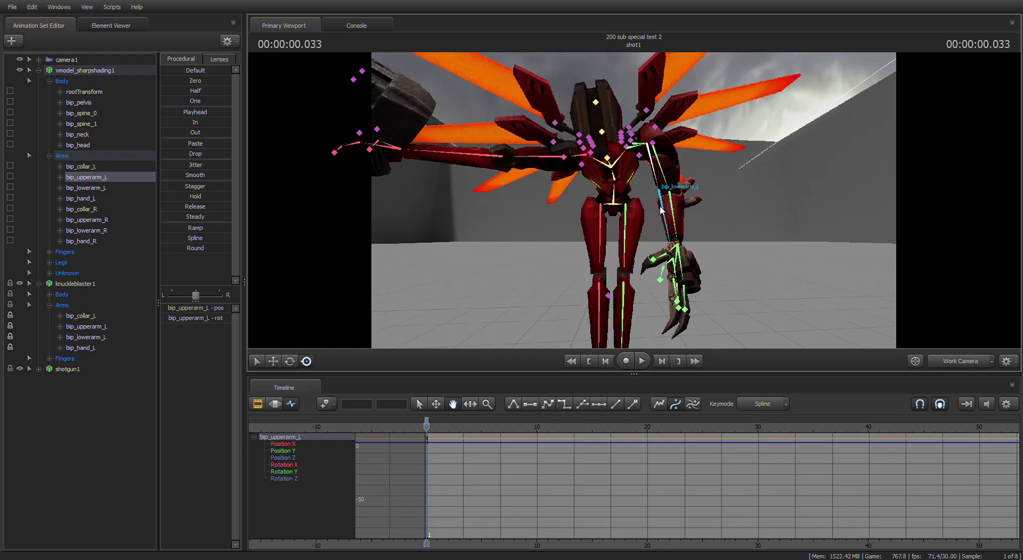
pyautogui.click(661, 209)
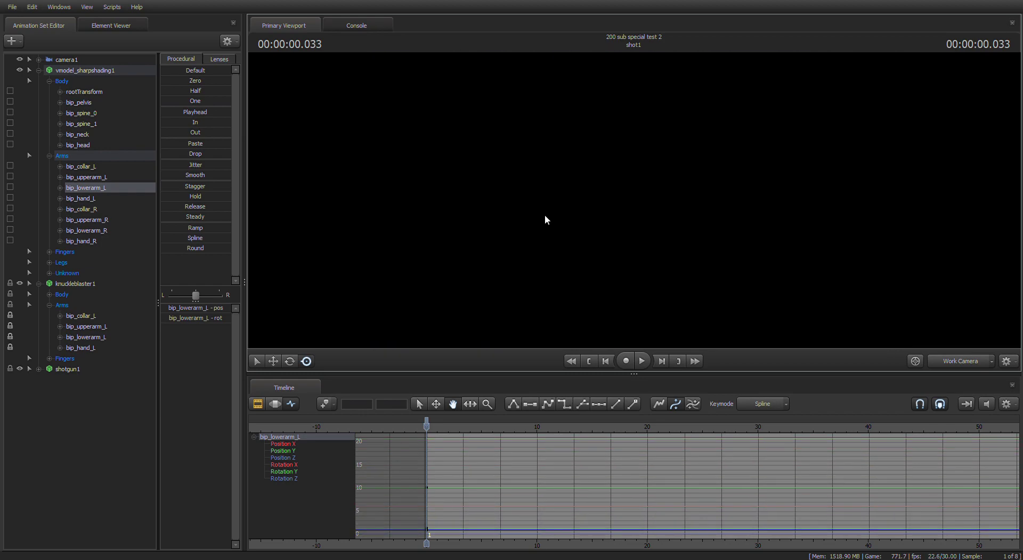
pyautogui.hotkey('ctrl', 'z')
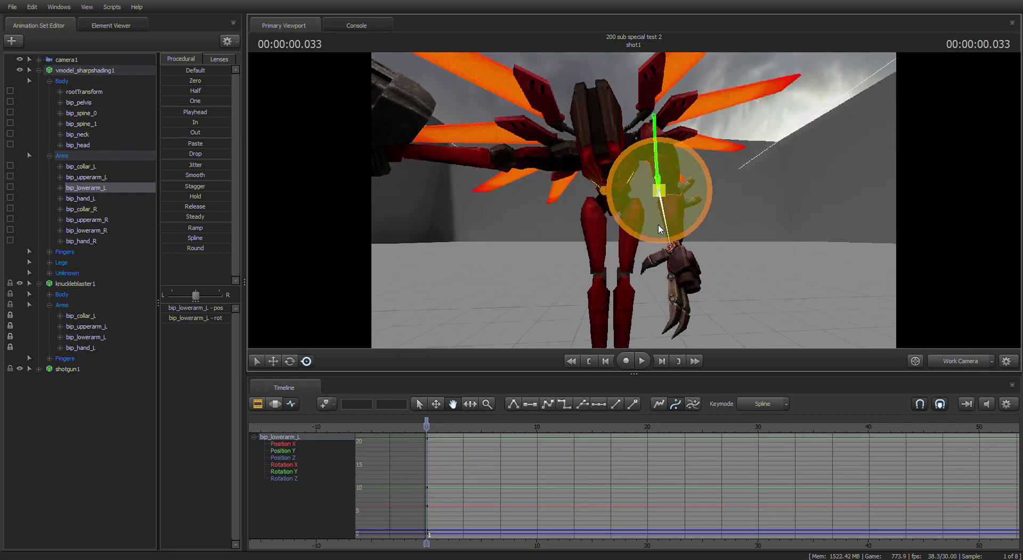
pyautogui.click(671, 219)
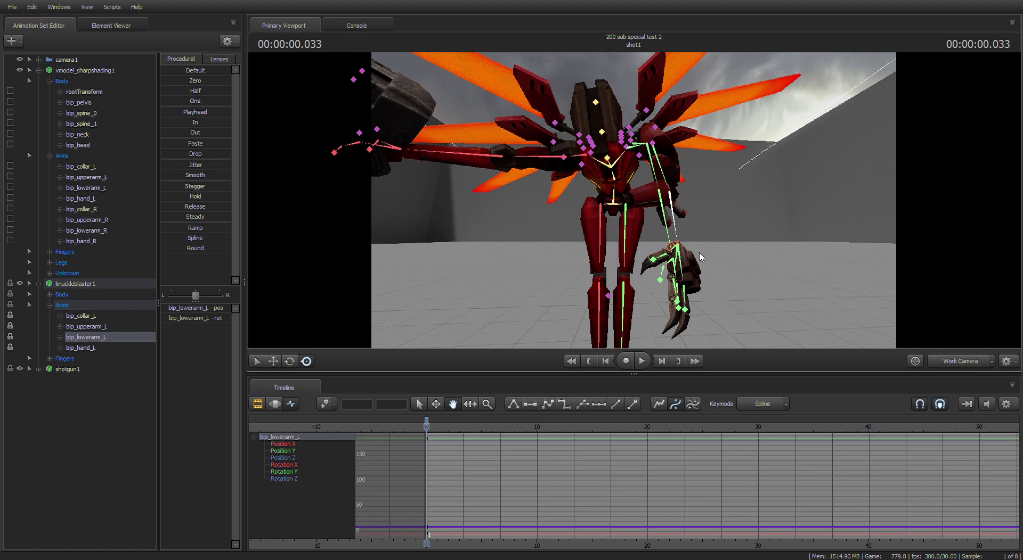
# Select the robot's bip_hand_L and rotate it so the knuckleblaster's claws curl inward toward the legs.
pyautogui.click(673, 266)
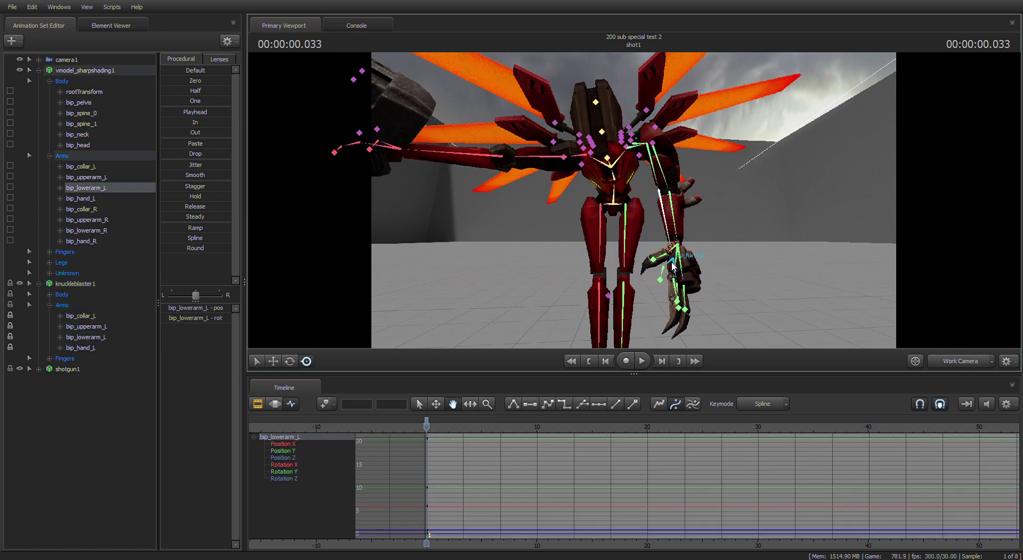
pyautogui.click(672, 265)
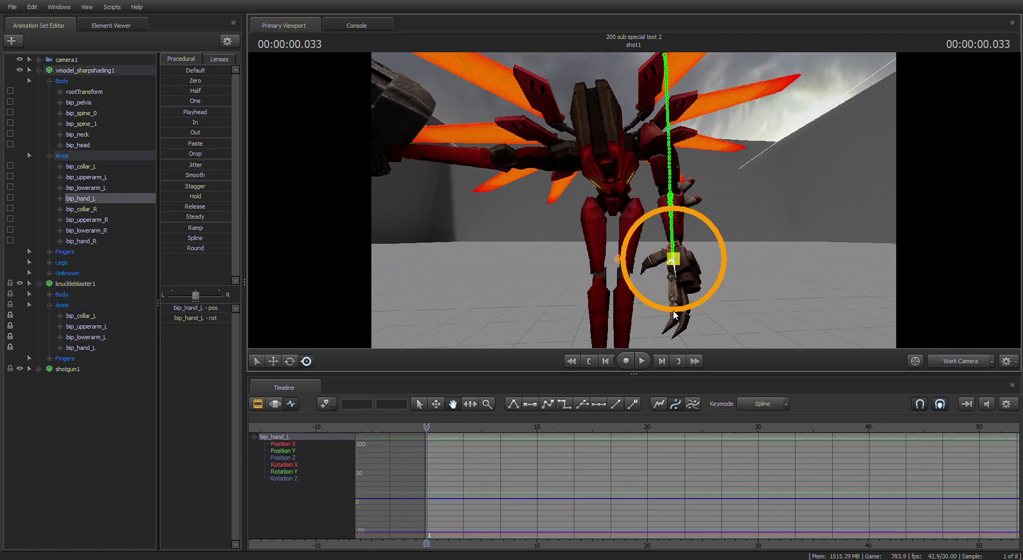
pyautogui.moveTo(655, 314); pyautogui.dragTo(632, 307)
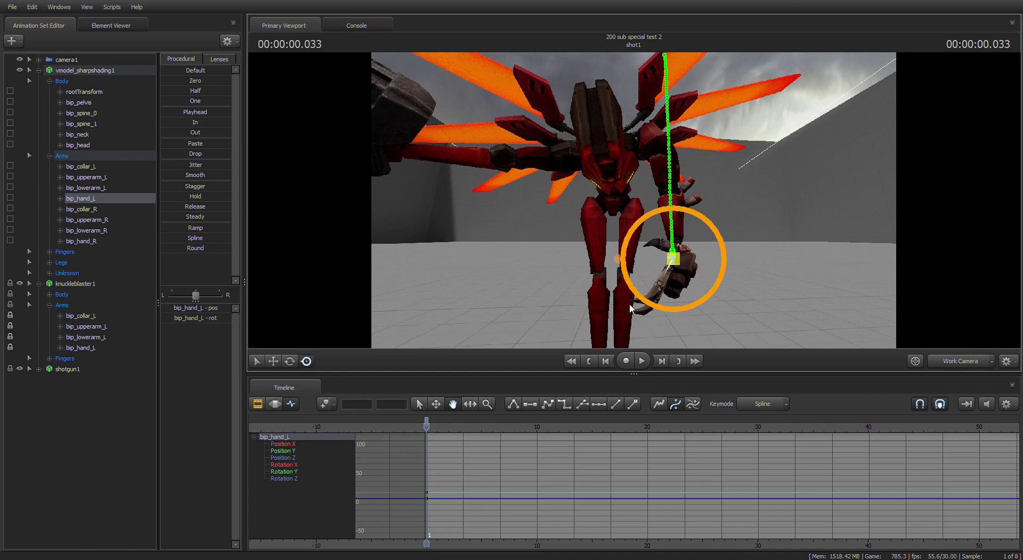
# Try to swing the robot's bip_lowerarm_L up in front of the waist.
pyautogui.click(668, 225)
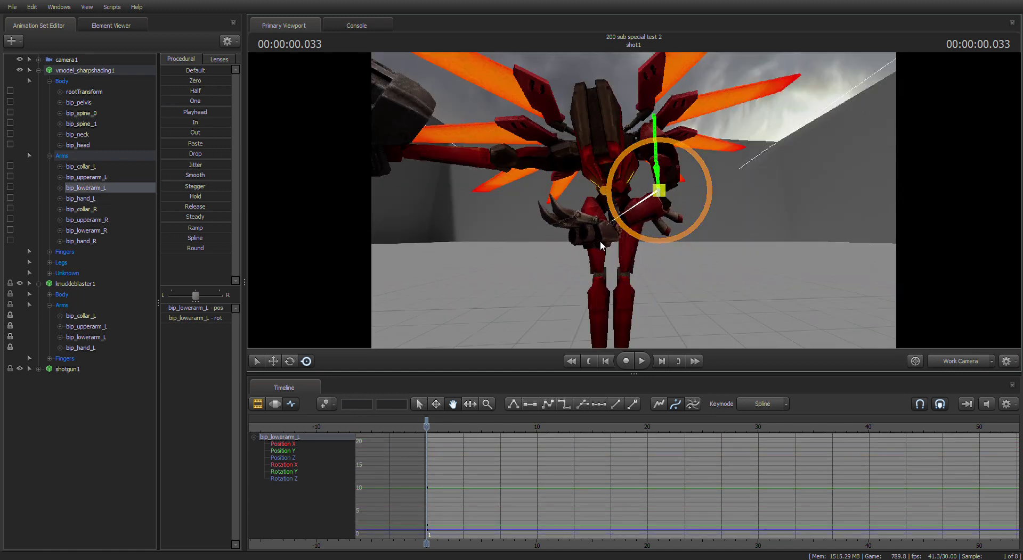
pyautogui.moveTo(601, 245); pyautogui.dragTo(640, 261)
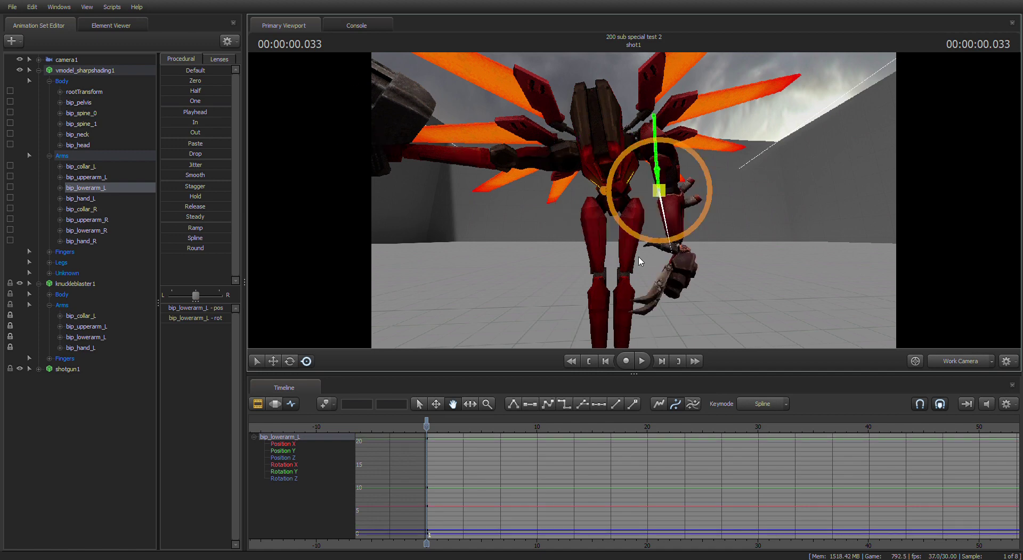
# Rotate the robot's bip_upperarm_L with the Rotate tool so the knuckleblaster arm turns inward in front of the legs.
pyautogui.click(289, 361)
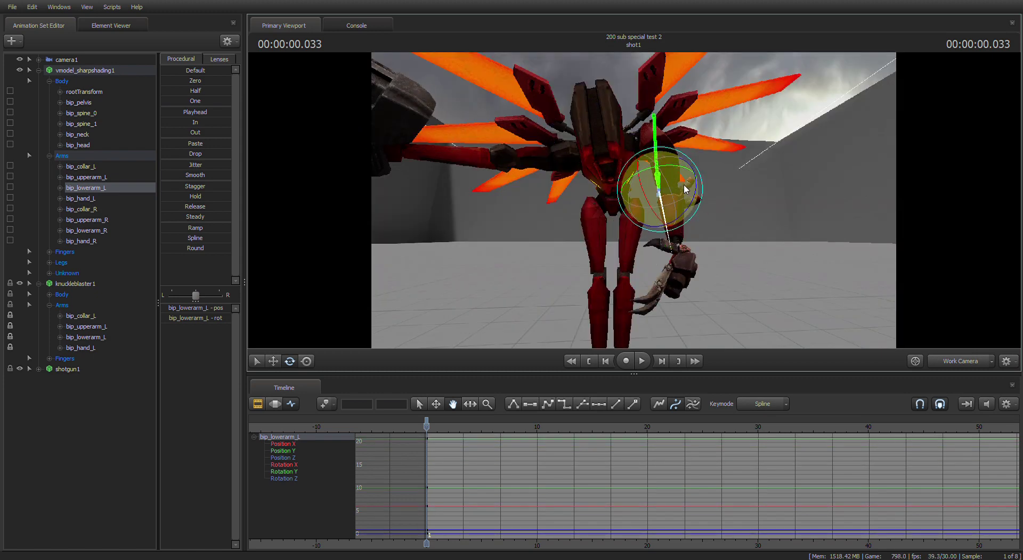
pyautogui.press('ctrl')
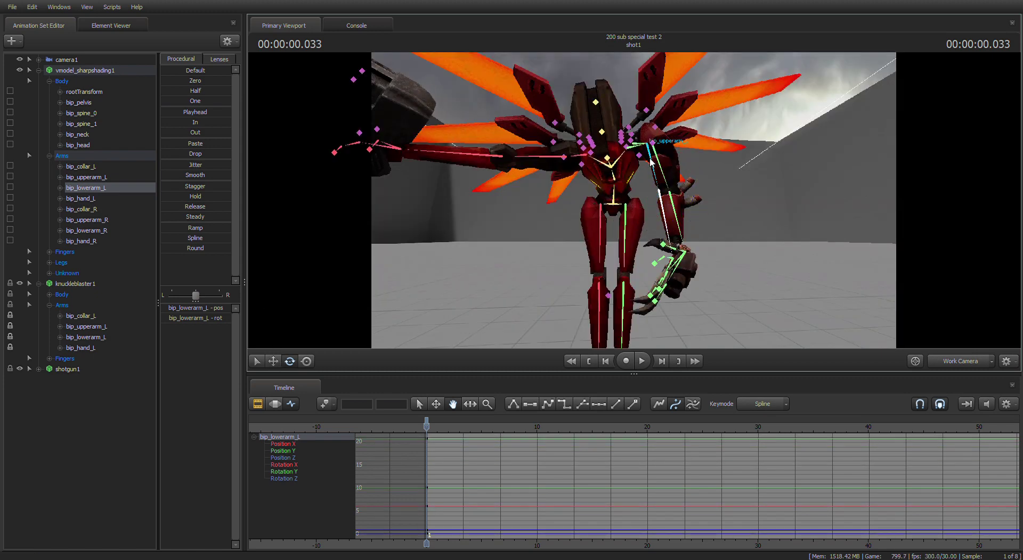
pyautogui.keyDown('ctrl'); pyautogui.click(652, 160); pyautogui.keyUp('ctrl')
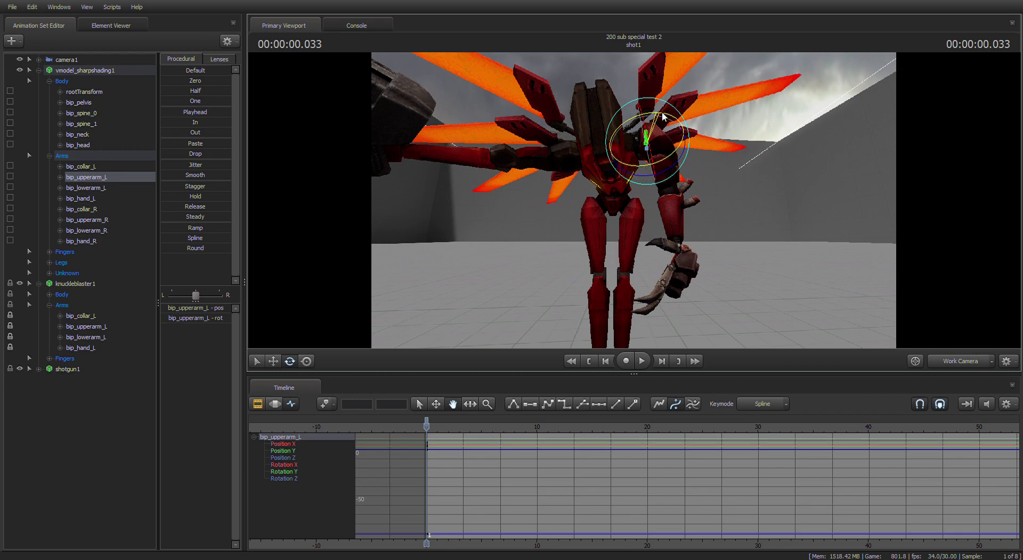
pyautogui.moveTo(665, 114); pyautogui.dragTo(667, 115)
pyautogui.moveTo(657, 176); pyautogui.dragTo(645, 181)
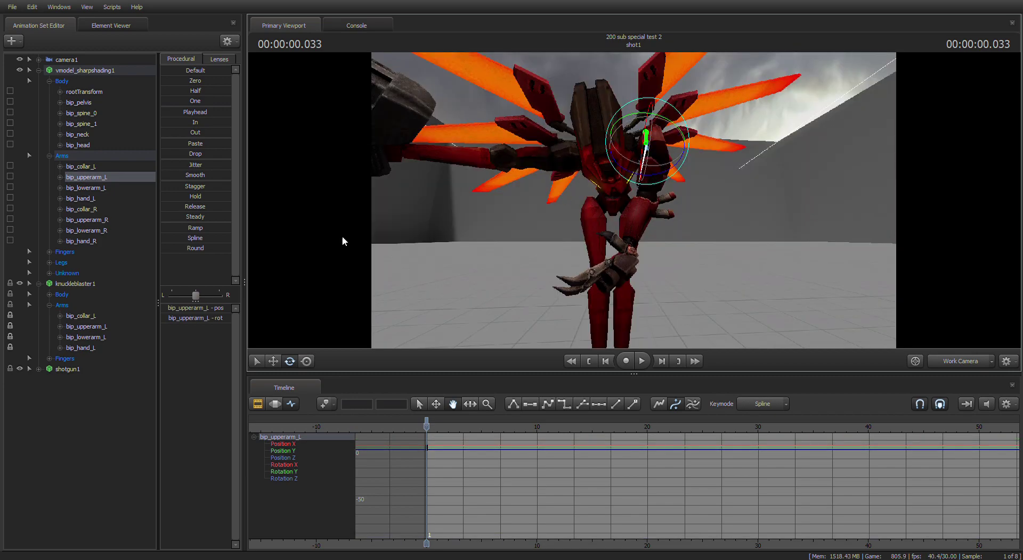
# Rotate the robot's bip_lowerarm_L so the knuckleblaster forearm lies across the waist, and clear the selection.
pyautogui.click(85, 188)
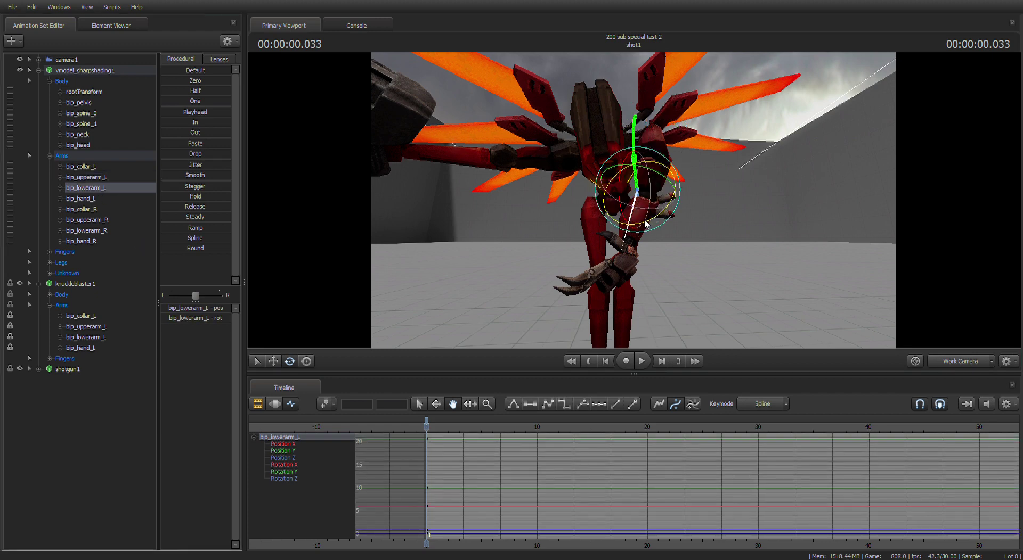
pyautogui.moveTo(660, 220); pyautogui.dragTo(596, 240)
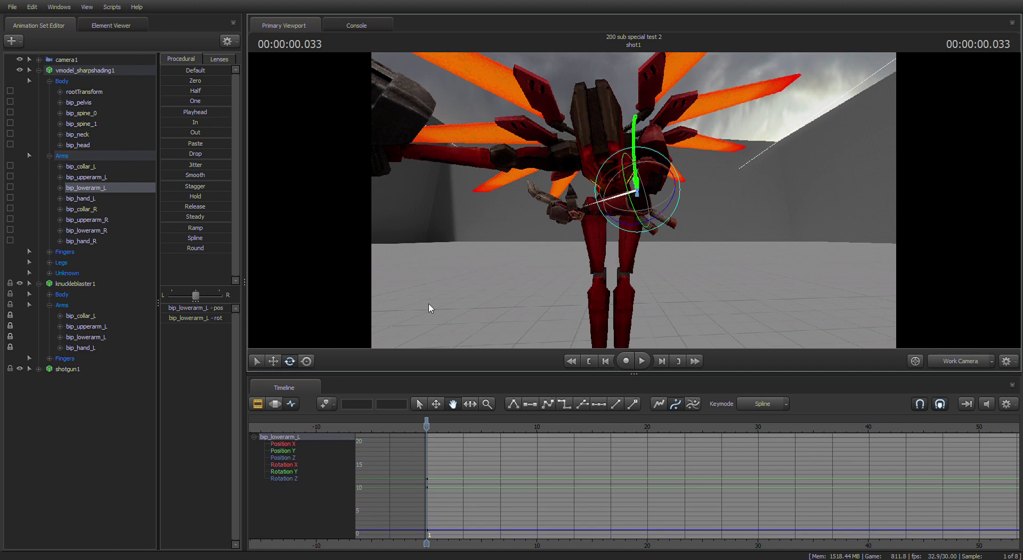
pyautogui.click(113, 436)
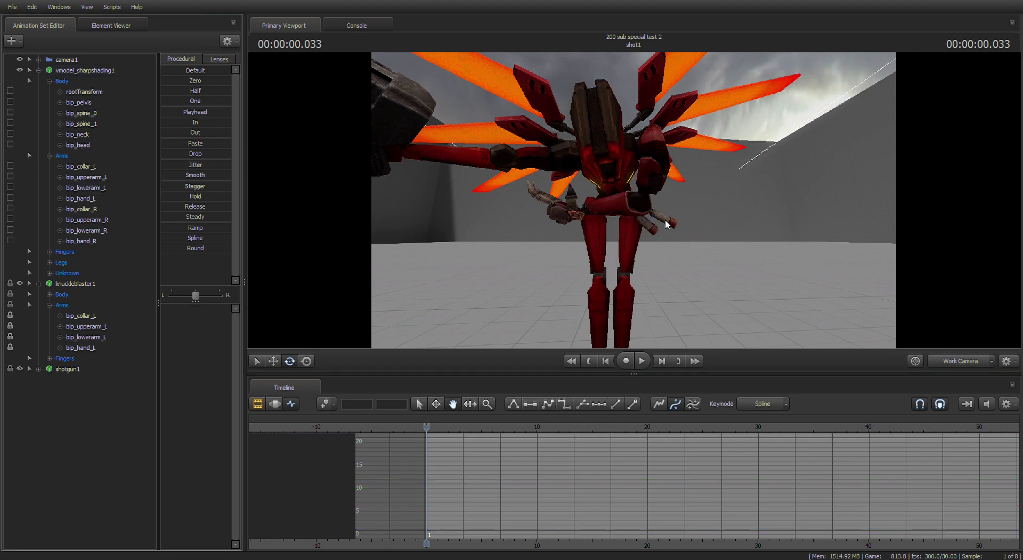
# Select the whole vmodel_sharpshading1 animation set and play the animation from 00:00:00.033 to 00:00:06.533.
pyautogui.moveTo(665, 222); pyautogui.dragTo(656, 259)
pyautogui.press('a')
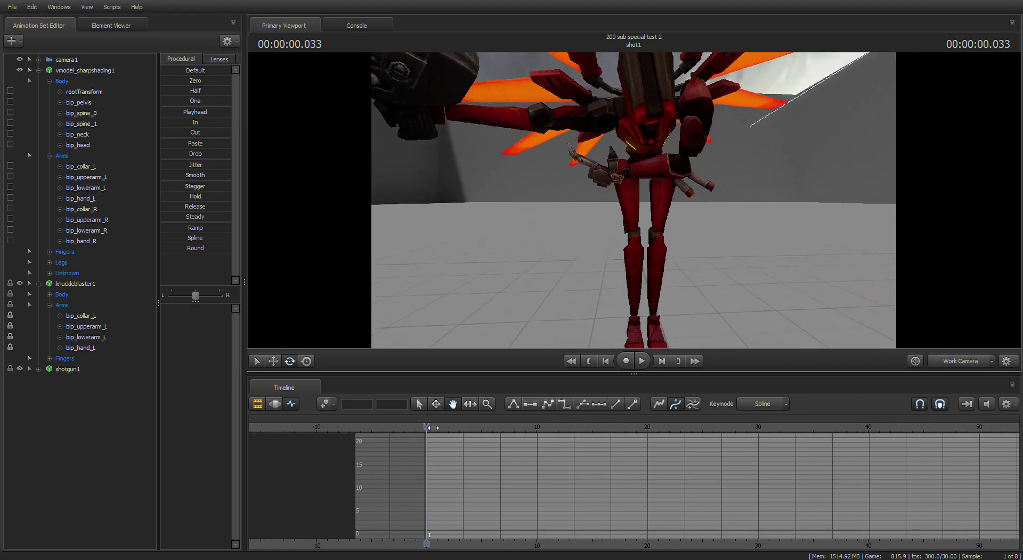
pyautogui.moveTo(433, 428)
pyautogui.mouseDown()
pyautogui.moveTo(412, 429)
pyautogui.moveTo(432, 433)
pyautogui.mouseUp()
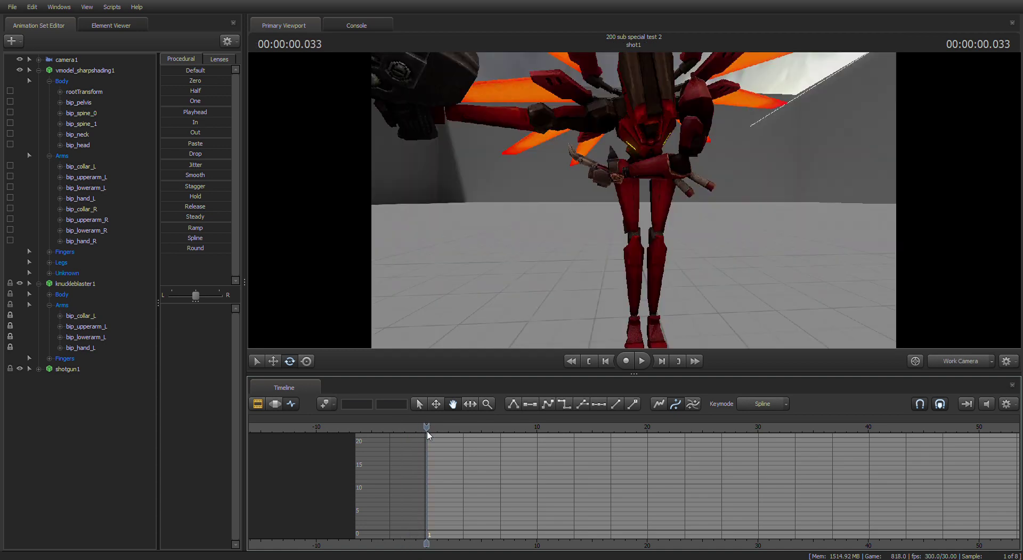
pyautogui.click(307, 361)
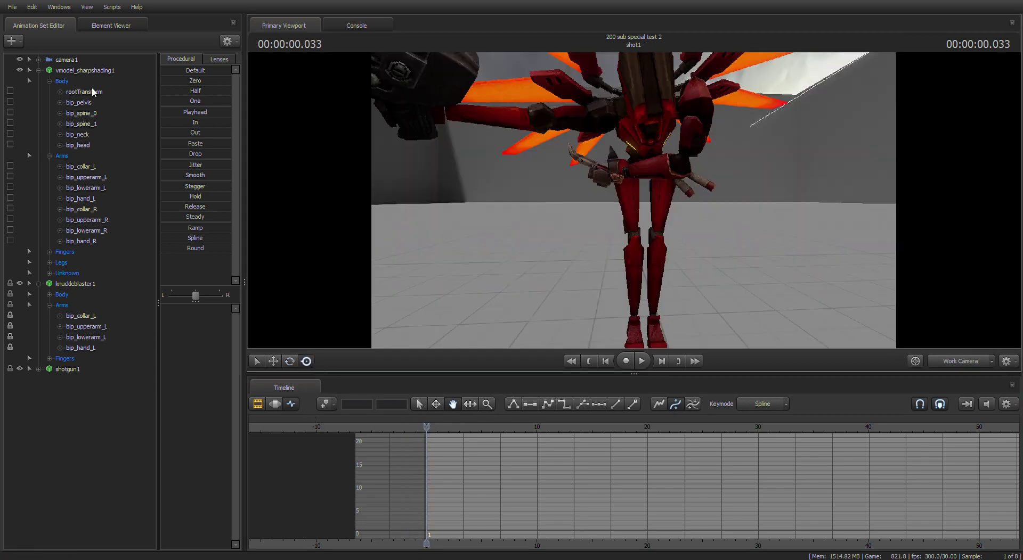
pyautogui.click(78, 71)
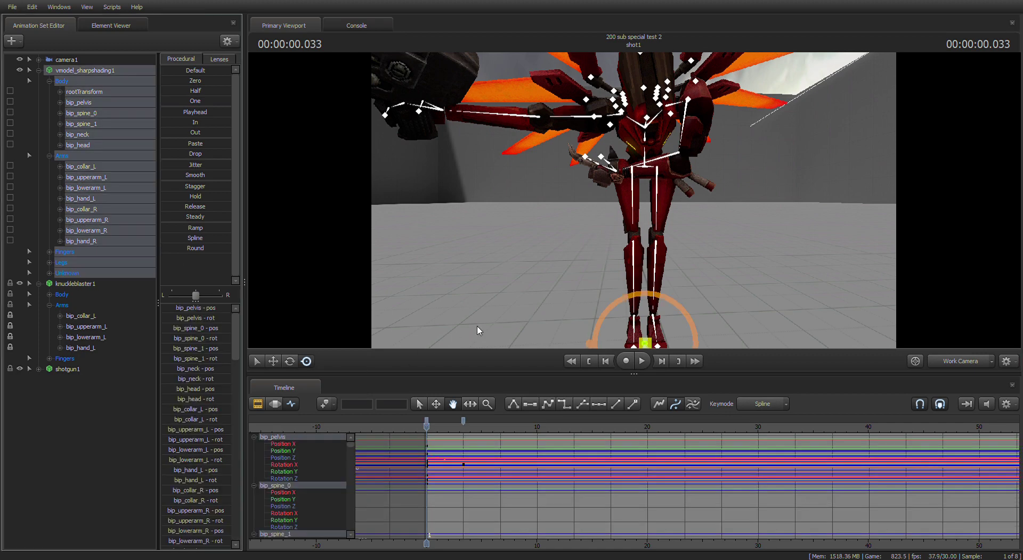
pyautogui.click(642, 361)
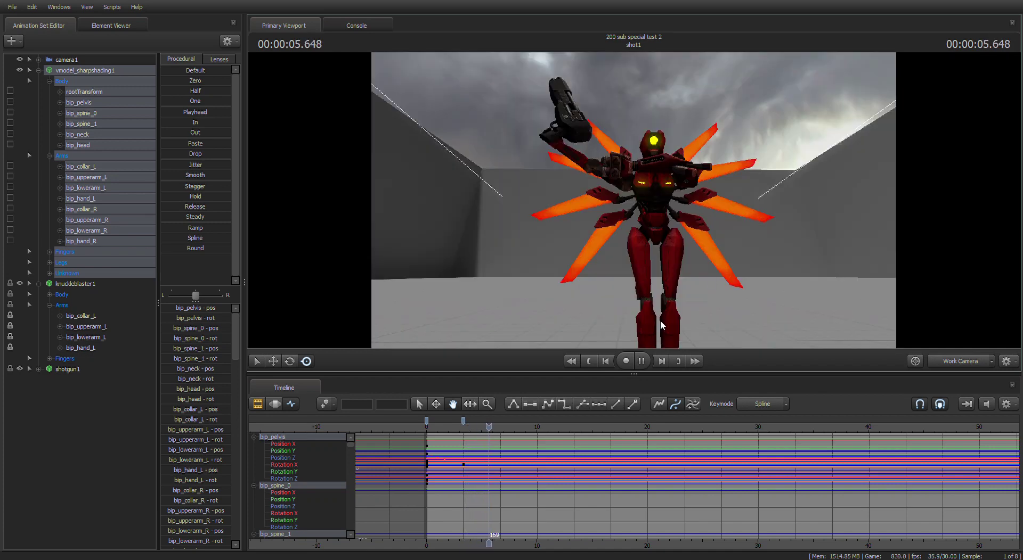
pyautogui.click(642, 361)
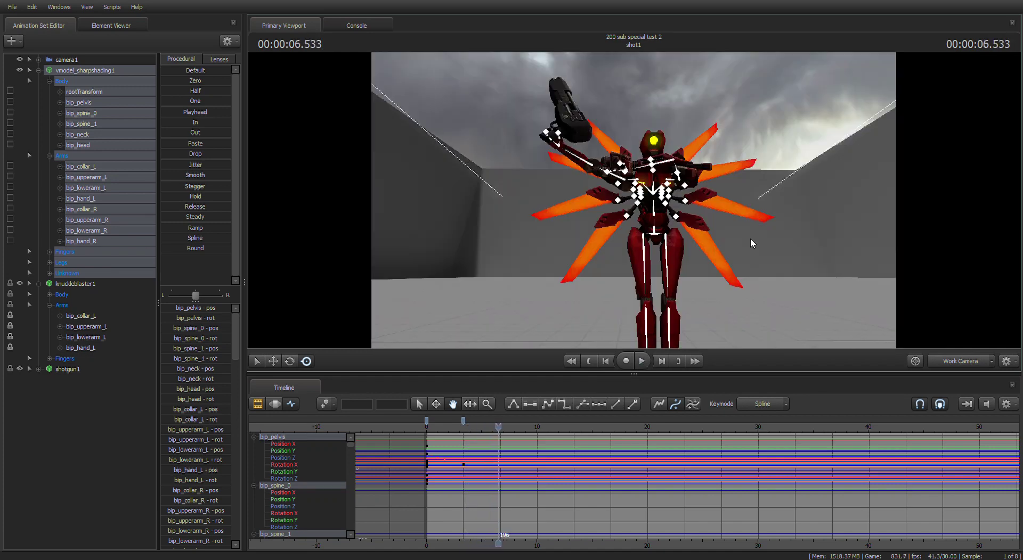
# Key bip_upperarm_R at 00:00:06.533 by rotating it to lower the raised shotgun arm straight out to the side.
pyautogui.moveTo(750, 239)
pyautogui.mouseDown()
pyautogui.moveTo(750, 197)
pyautogui.moveTo(749, 253)
pyautogui.mouseUp()
pyautogui.press('w')
pyautogui.press('s')
pyautogui.moveTo(613, 251); pyautogui.dragTo(637, 205)
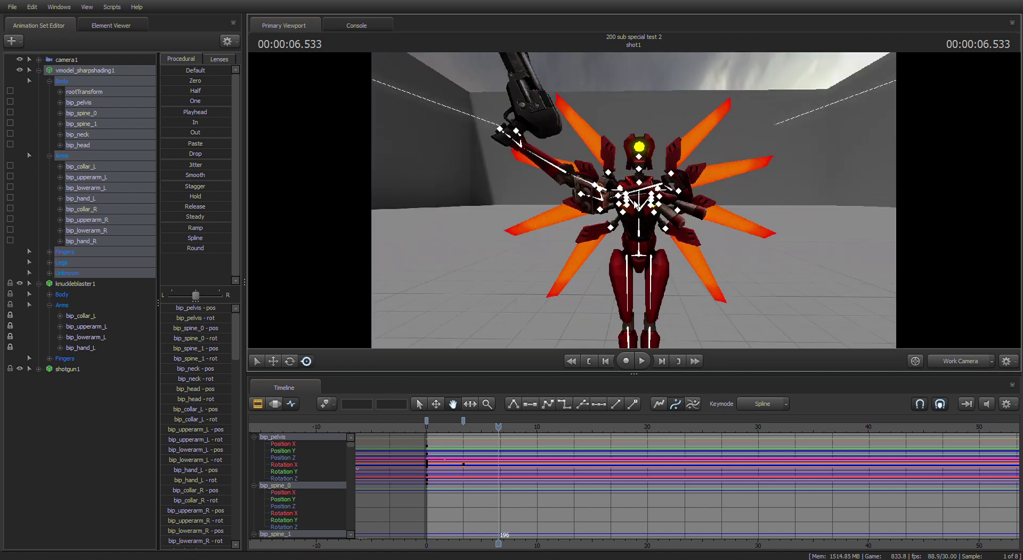
pyautogui.click(463, 422)
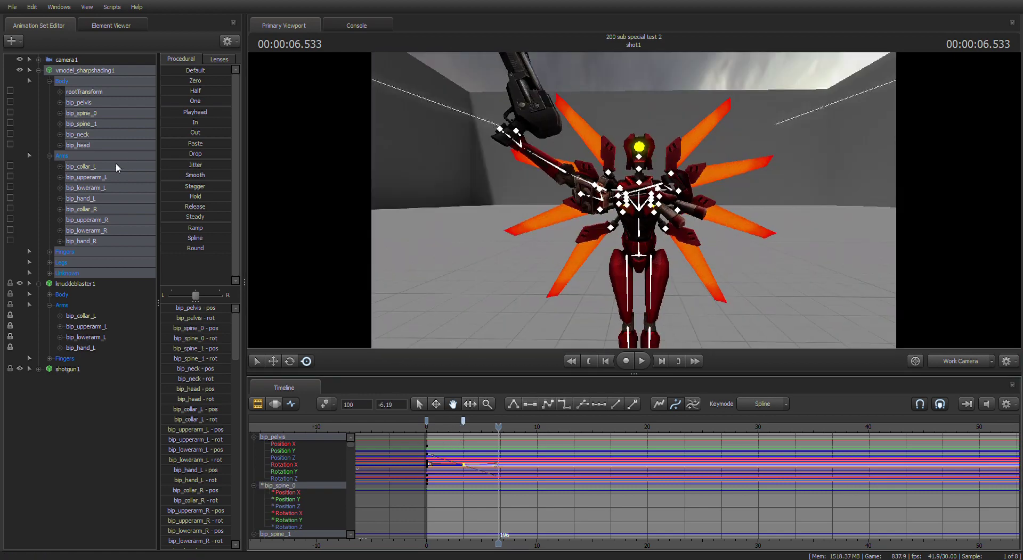
pyautogui.click(85, 178)
pyautogui.click(105, 219)
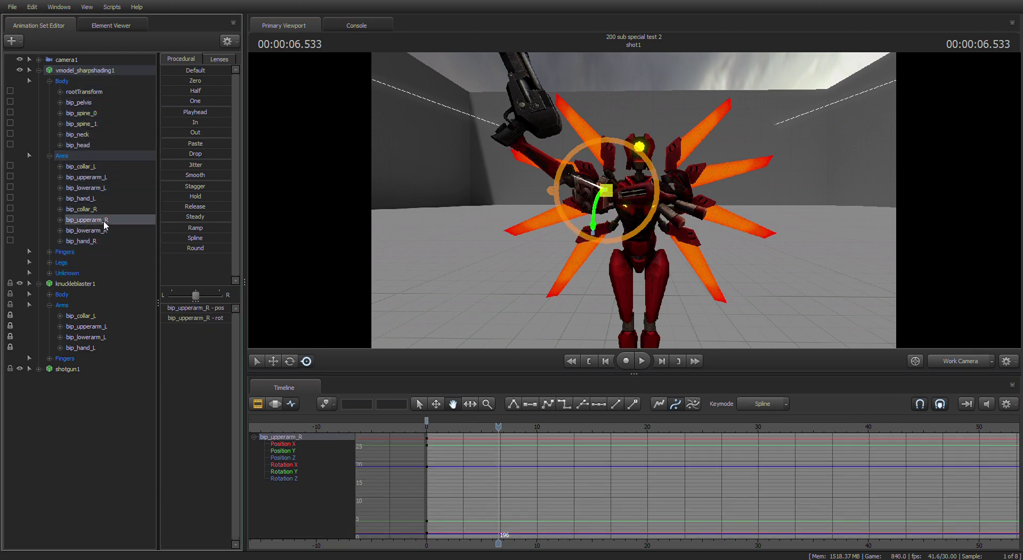
pyautogui.moveTo(568, 156)
pyautogui.mouseDown()
pyautogui.moveTo(550, 195)
pyautogui.moveTo(559, 172)
pyautogui.moveTo(561, 187)
pyautogui.moveTo(559, 162)
pyautogui.mouseUp()
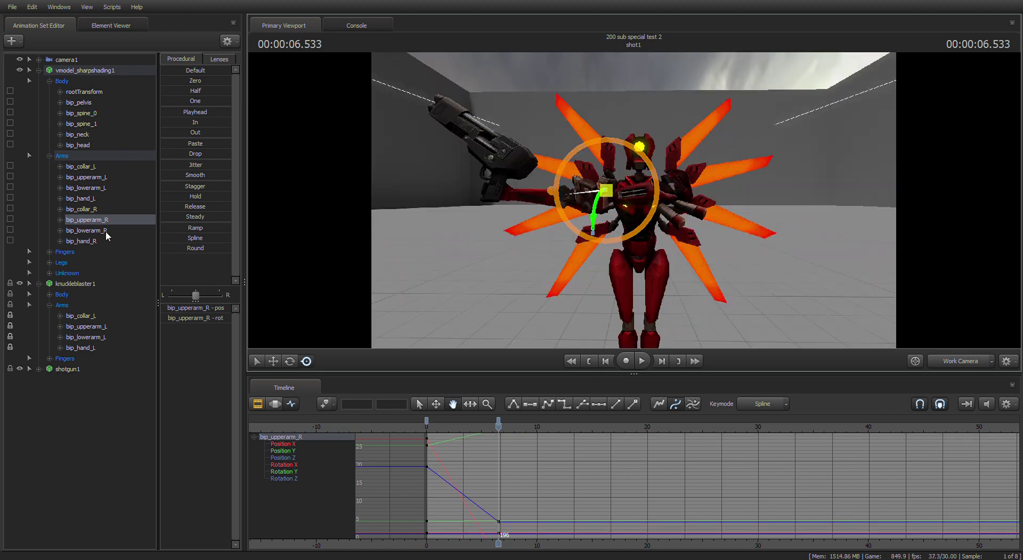
# Key bip_hand_R at 00:00:06.533 by rotating it until the shotgun points outward nearly level.
pyautogui.click(96, 241)
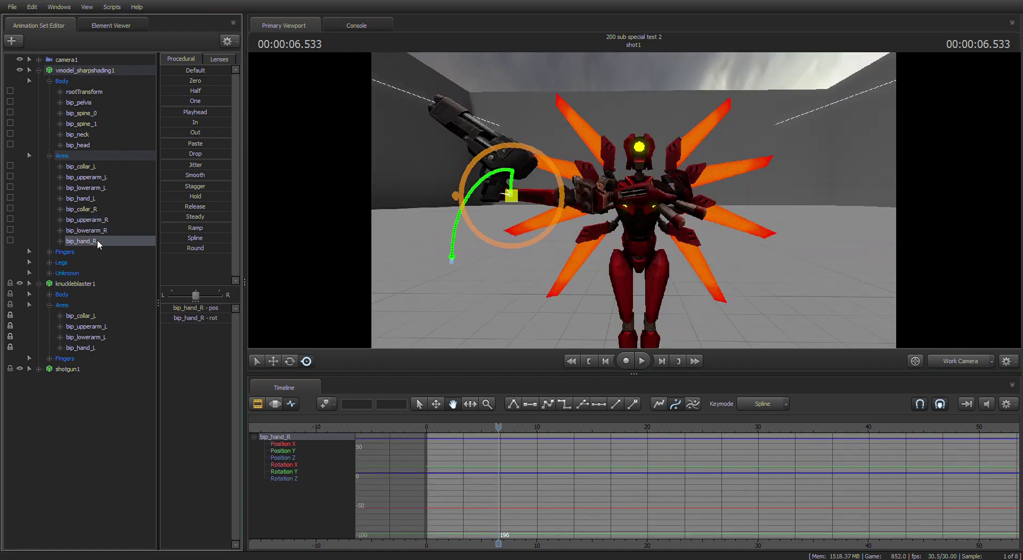
pyautogui.moveTo(465, 175); pyautogui.dragTo(459, 196)
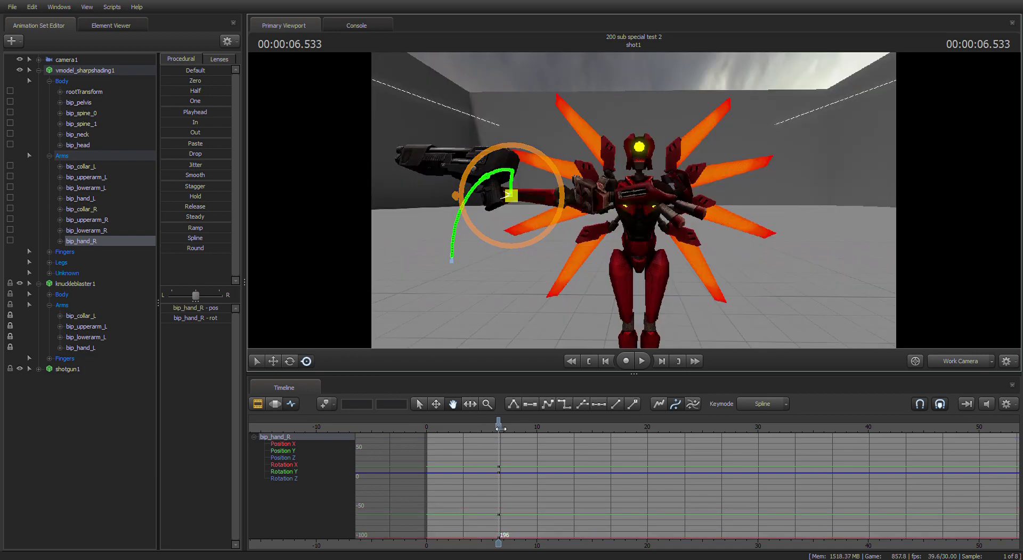
# Rotate bip_spine_0 at 00:00:00.033 to straighten the twist of the forward-bent torso and level the wings.
pyautogui.moveTo(500, 428); pyautogui.dragTo(432, 427)
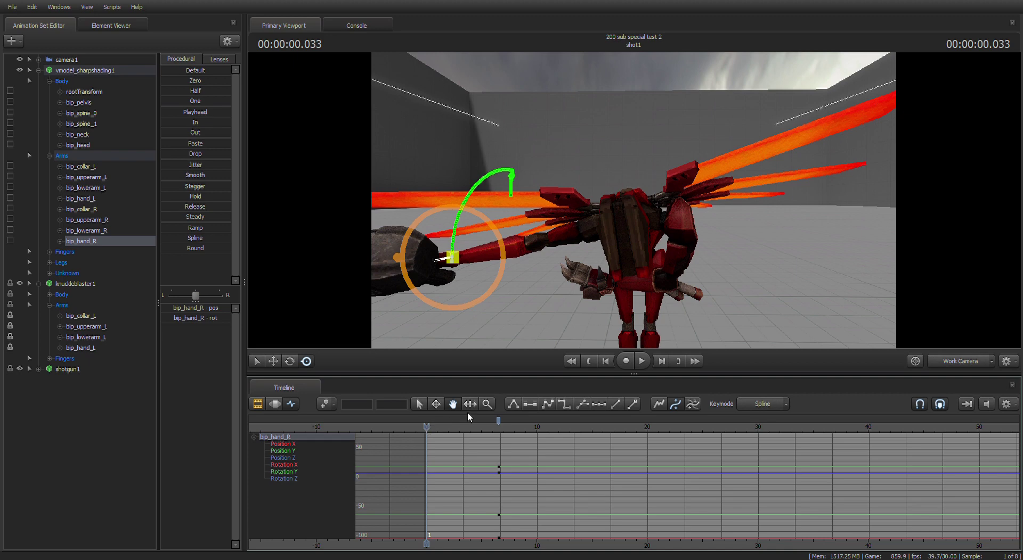
pyautogui.click(106, 113)
pyautogui.moveTo(654, 208); pyautogui.dragTo(680, 200)
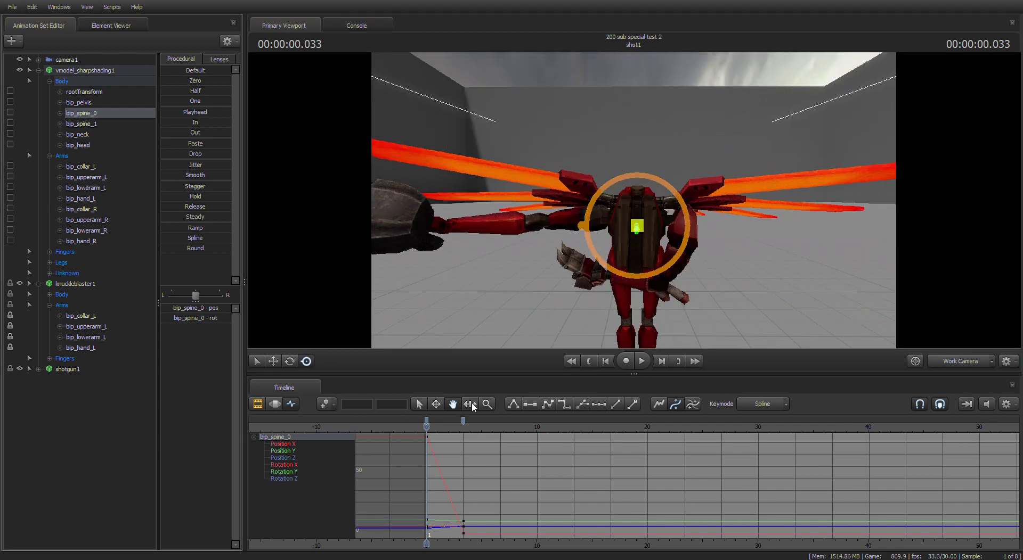
# Play the animation from the bent pose to 00:00:04.833 and examine the bip_spine_0 curves between the keys.
pyautogui.click(642, 362)
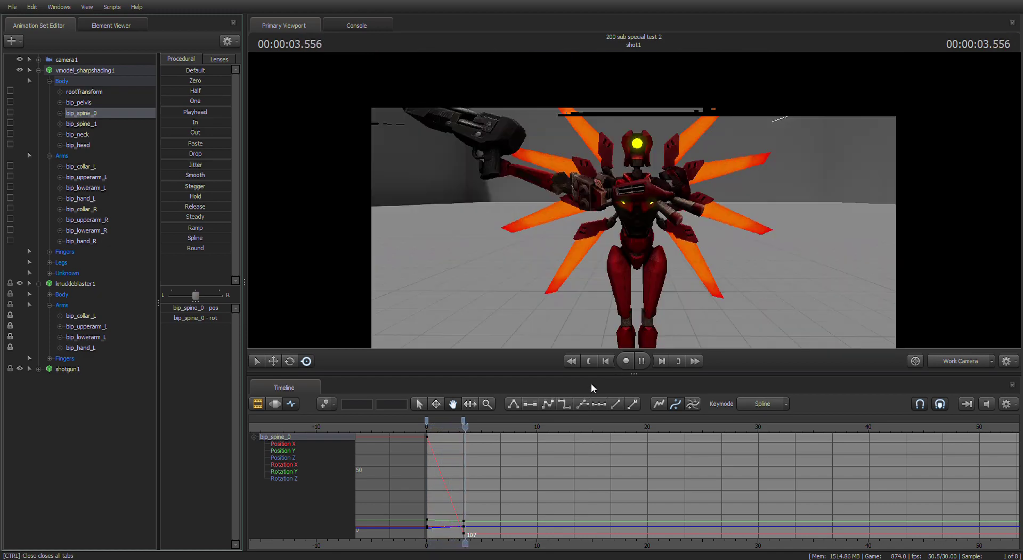
pyautogui.press('space')
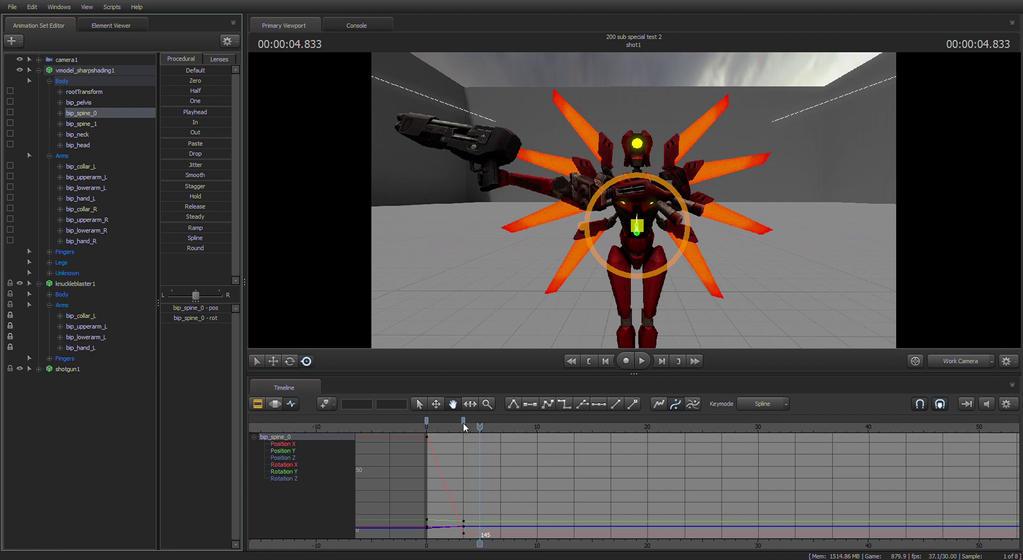
pyautogui.moveTo(436, 449); pyautogui.dragTo(468, 452, button='middle')
pyautogui.moveTo(482, 451); pyautogui.dragTo(508, 479, button='middle')
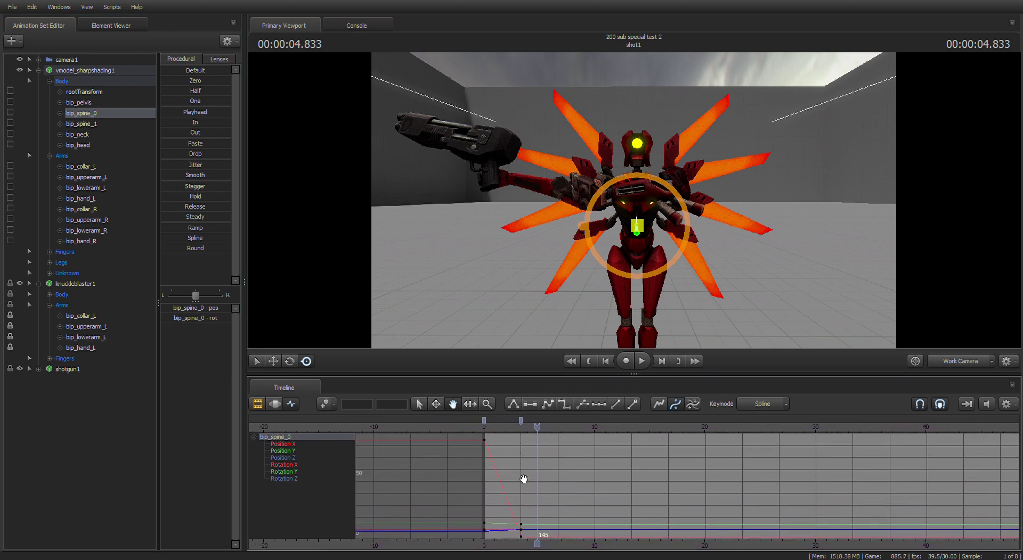